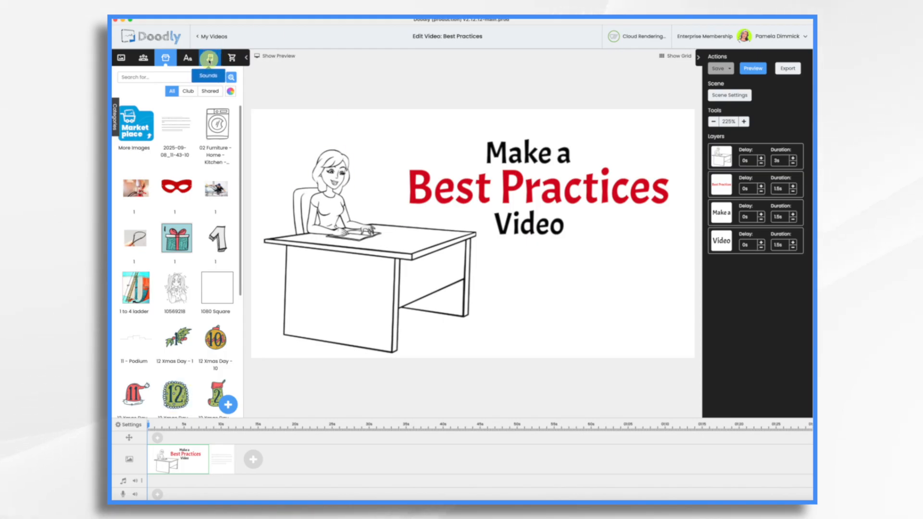
# Add voiceover.mp3 to the sound library with the title voiceover
pyautogui.click(209, 59)
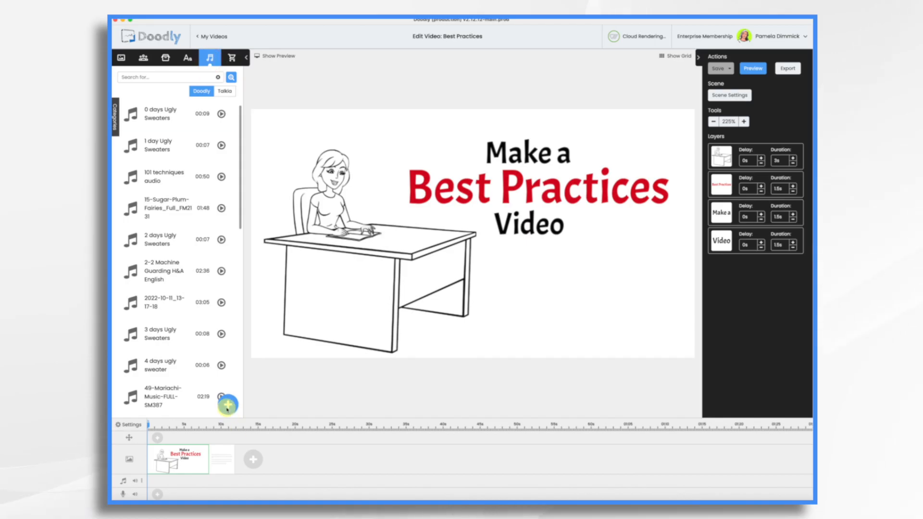
pyautogui.click(227, 405)
pyautogui.moveTo(644, 156); pyautogui.dragTo(475, 264)
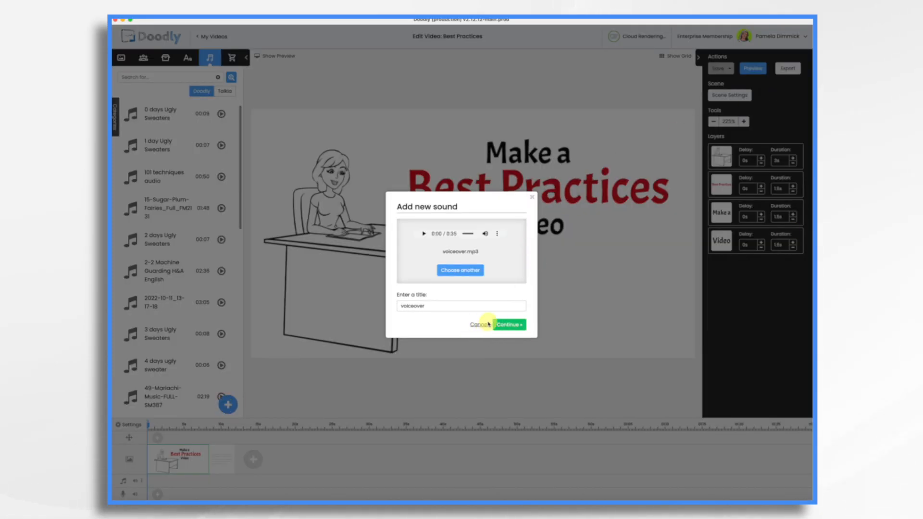
pyautogui.click(509, 324)
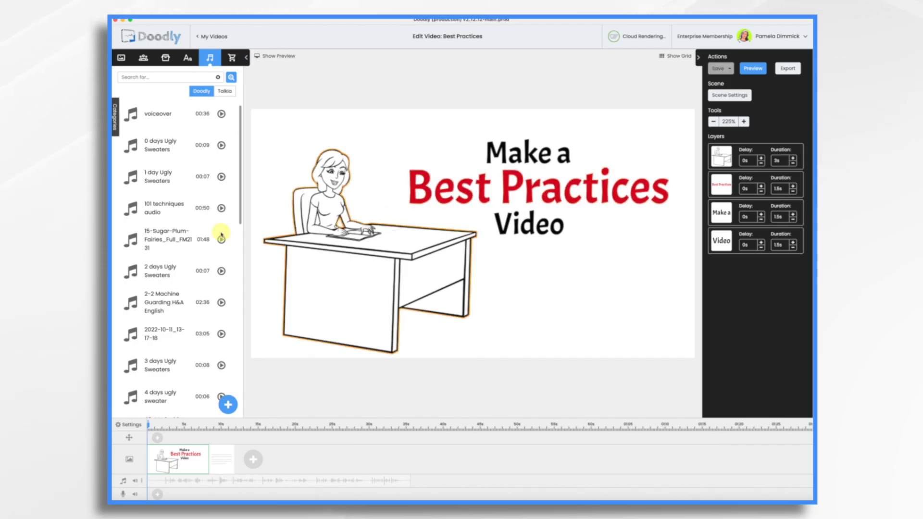
# Delete the "Make a" text from the title scene and change the red headline to "3 Best Practices"
pyautogui.click(512, 155)
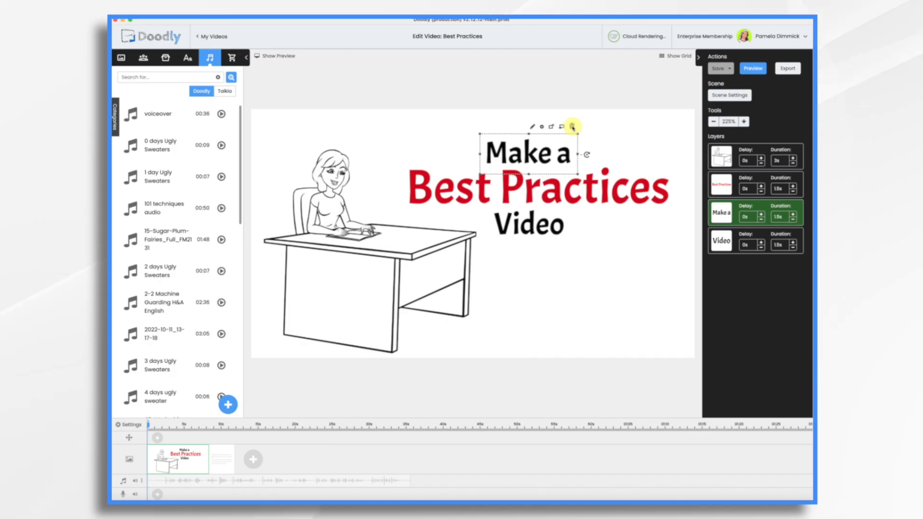
pyautogui.click(572, 126)
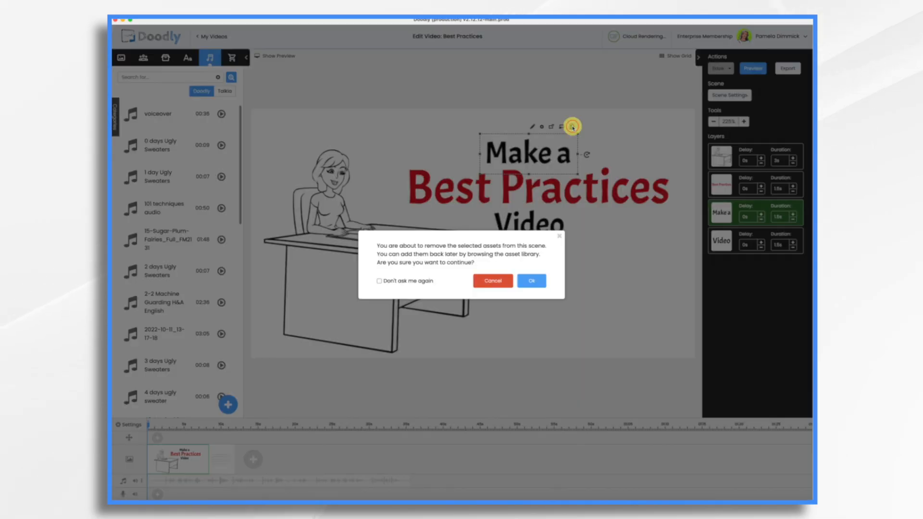
pyautogui.click(532, 280)
pyautogui.doubleClick(423, 199)
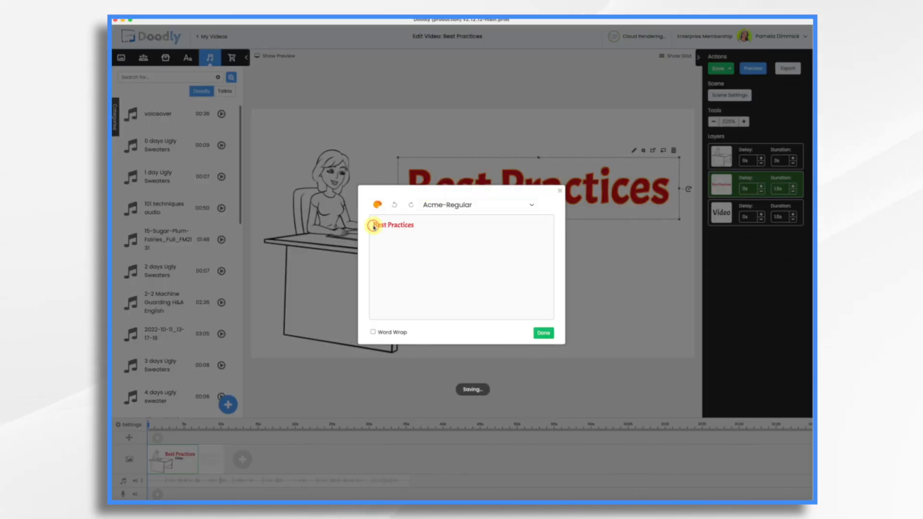
pyautogui.click(543, 333)
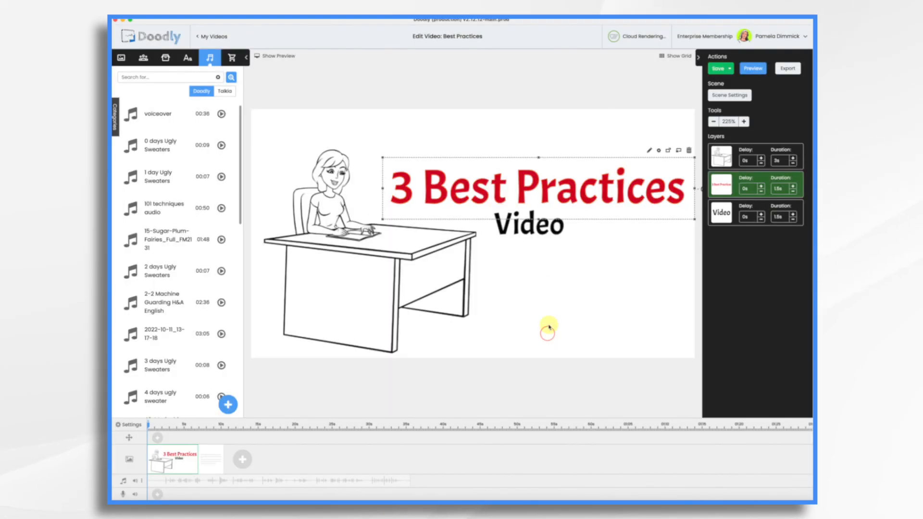
# Change the "Video" text beneath the headline to "For Closing a Deal"
pyautogui.click(532, 231)
pyautogui.doubleClick(532, 231)
pyautogui.doubleClick(415, 221)
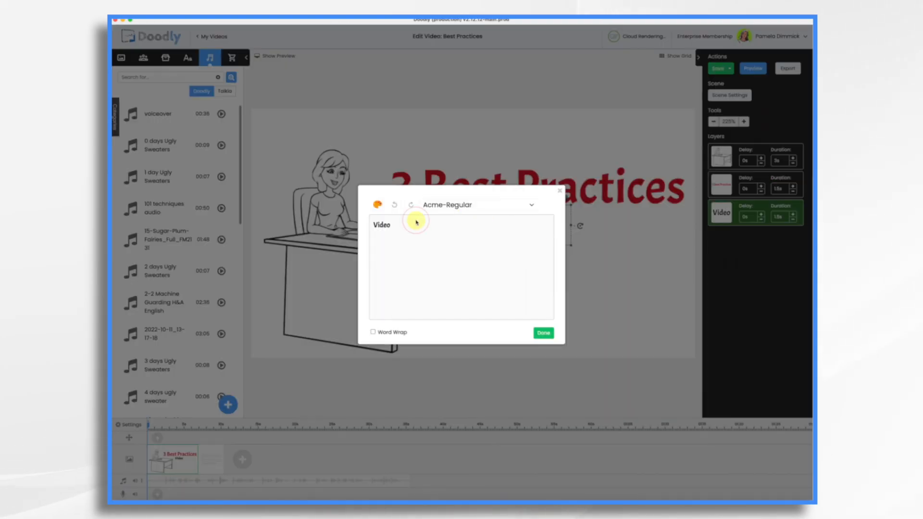
pyautogui.write('For Closing a Deal')
pyautogui.click(547, 333)
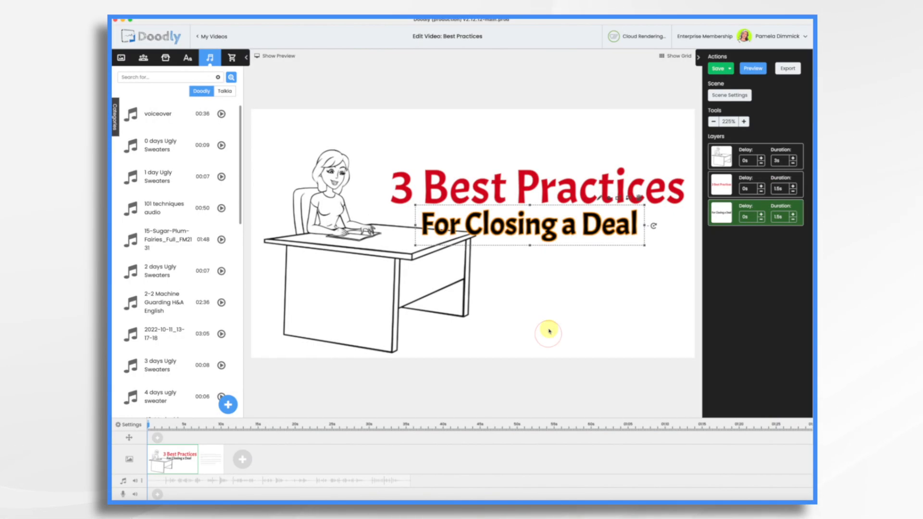
# Nudge the woman at the desk slightly down and left, and raise both title lines slightly
pyautogui.moveTo(345, 257); pyautogui.dragTo(344, 260)
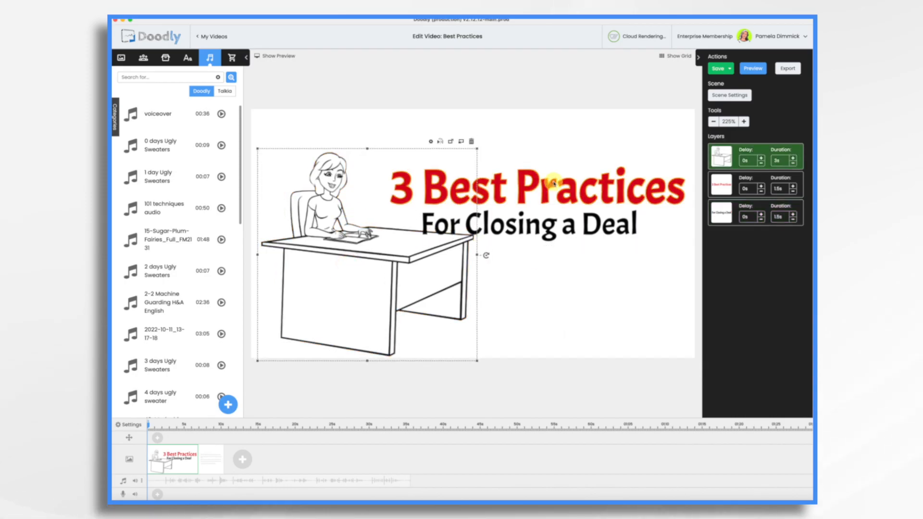
pyautogui.moveTo(554, 183); pyautogui.dragTo(553, 178)
pyautogui.moveTo(584, 226); pyautogui.dragTo(594, 217)
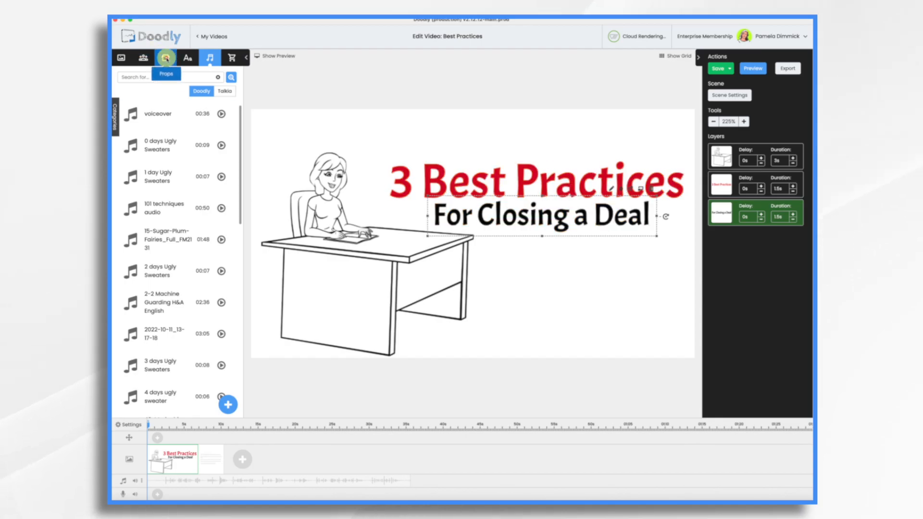
# Search the props for "black ba" and place the Black Bar prop on the title scene
pyautogui.click(165, 58)
pyautogui.click(145, 79)
pyautogui.write('black ba')
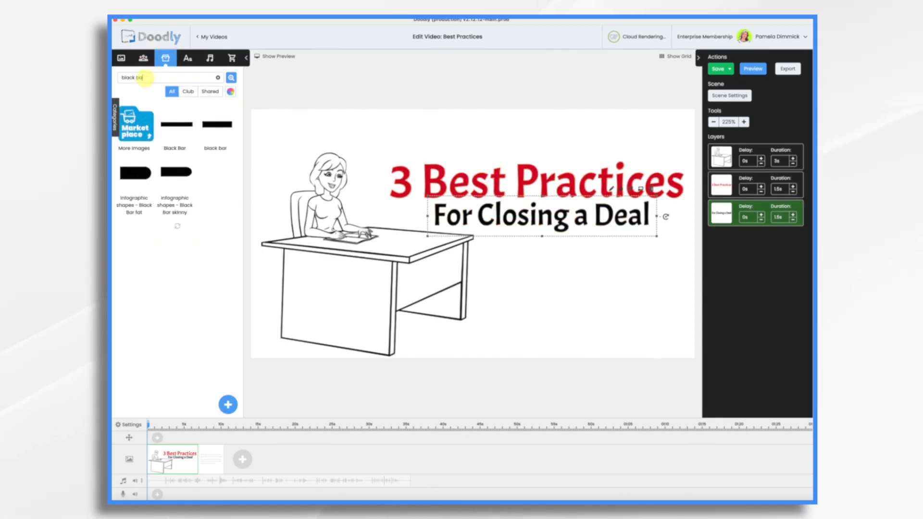
pyautogui.moveTo(176, 126); pyautogui.dragTo(498, 179)
# Enlarge the black bar to span the full scene width and make it the first layer, behind everything else
pyautogui.moveTo(407, 184); pyautogui.dragTo(370, 178)
pyautogui.moveTo(510, 183); pyautogui.dragTo(702, 190)
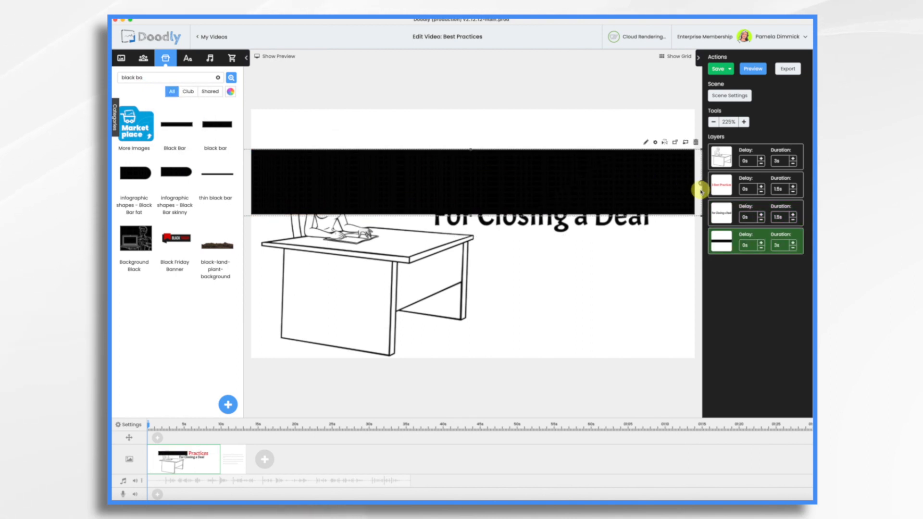
pyautogui.moveTo(735, 233); pyautogui.dragTo(770, 175)
# Arrange the red headline over the black bar with the subtitle just below it, and shift the desk figure farther left
pyautogui.moveTo(556, 200); pyautogui.dragTo(582, 231)
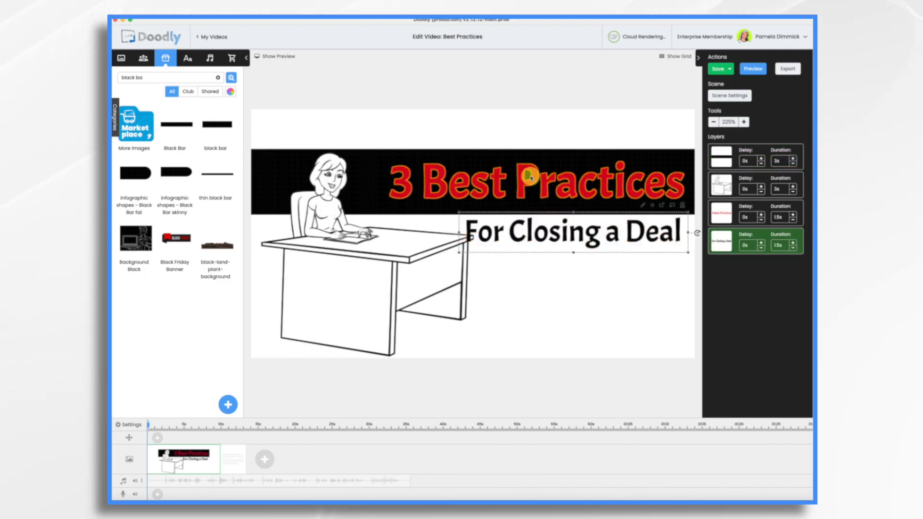
pyautogui.moveTo(527, 175); pyautogui.dragTo(518, 175)
pyautogui.moveTo(408, 264); pyautogui.dragTo(381, 267)
pyautogui.moveTo(591, 233); pyautogui.dragTo(583, 236)
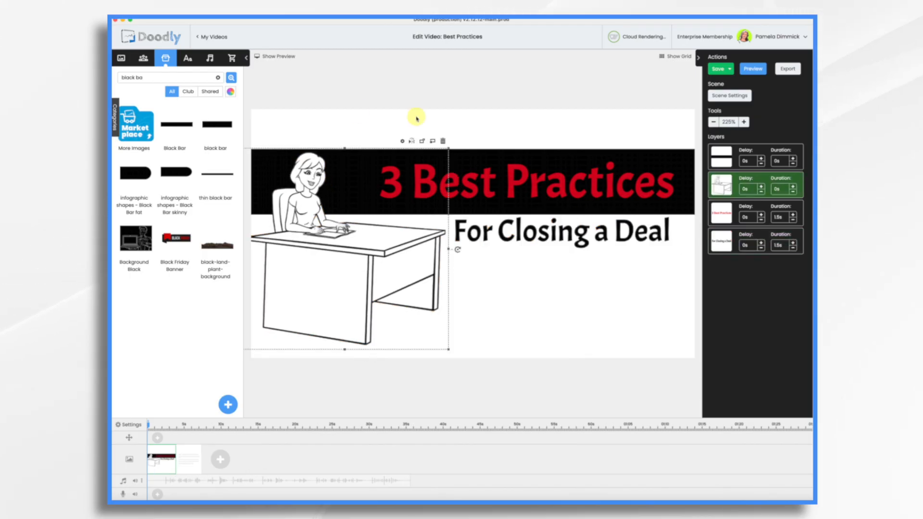
# Add an empty scene and place it between the title scene and the script scene
pyautogui.click(188, 464)
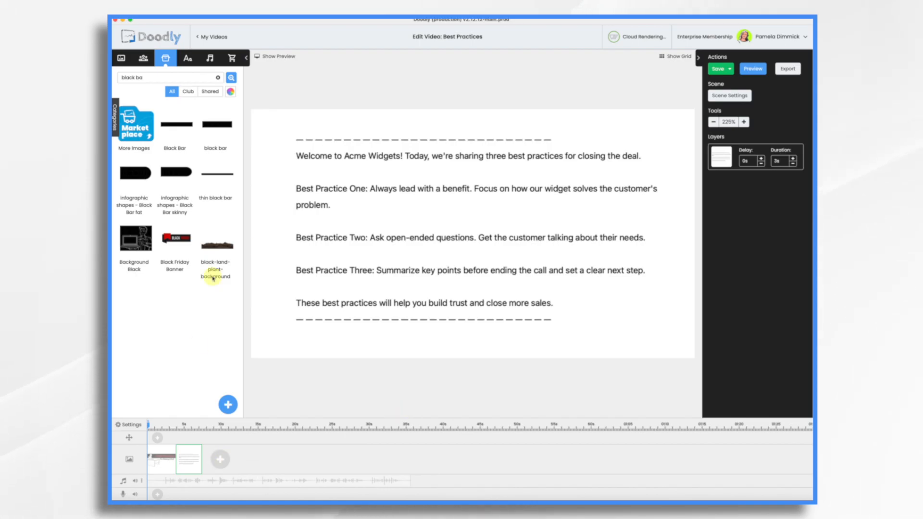
pyautogui.click(220, 460)
pyautogui.moveTo(227, 463)
pyautogui.mouseDown()
pyautogui.moveTo(200, 465)
pyautogui.moveTo(221, 459)
pyautogui.mouseUp()
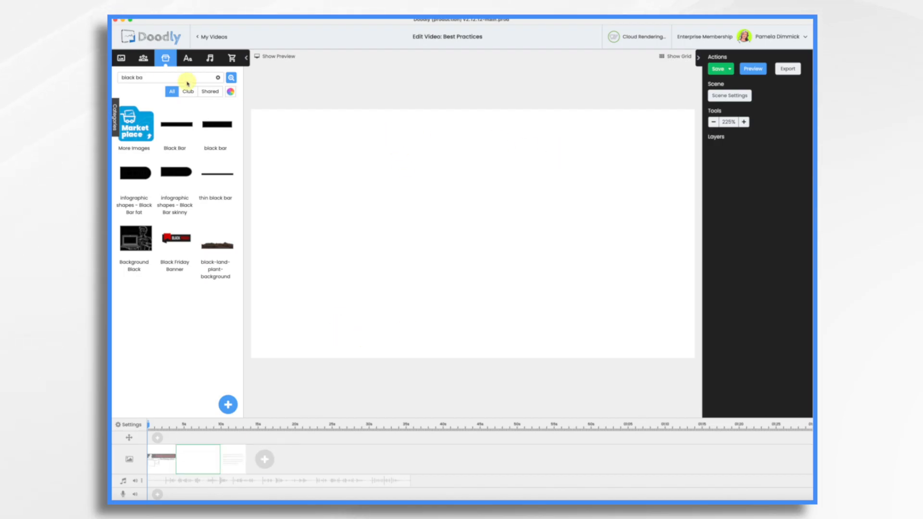
# Search the props for "rectangle" and place the plain Rectangle prop on the empty scene
pyautogui.press('BackSpace')
pyautogui.press('BackSpace')
pyautogui.press('BackSpace')
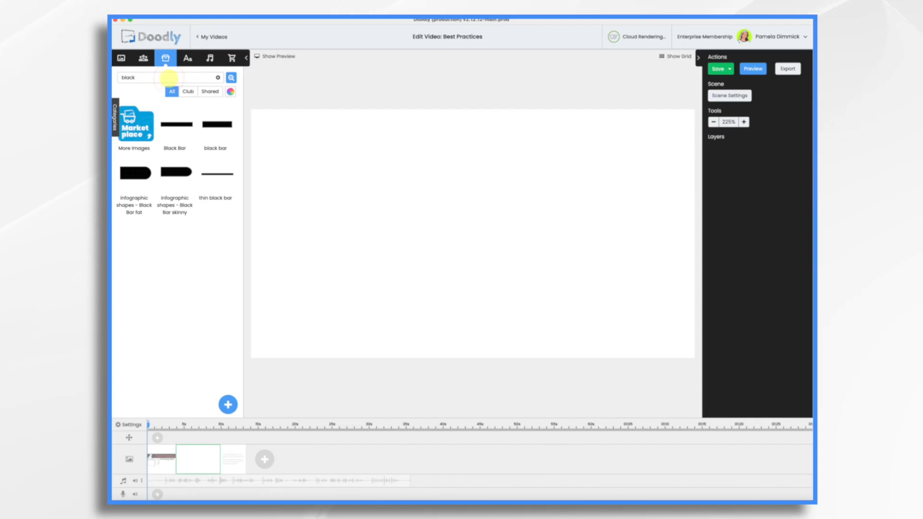
pyautogui.press('BackSpace')
pyautogui.press('BackSpace')
pyautogui.write('rec')
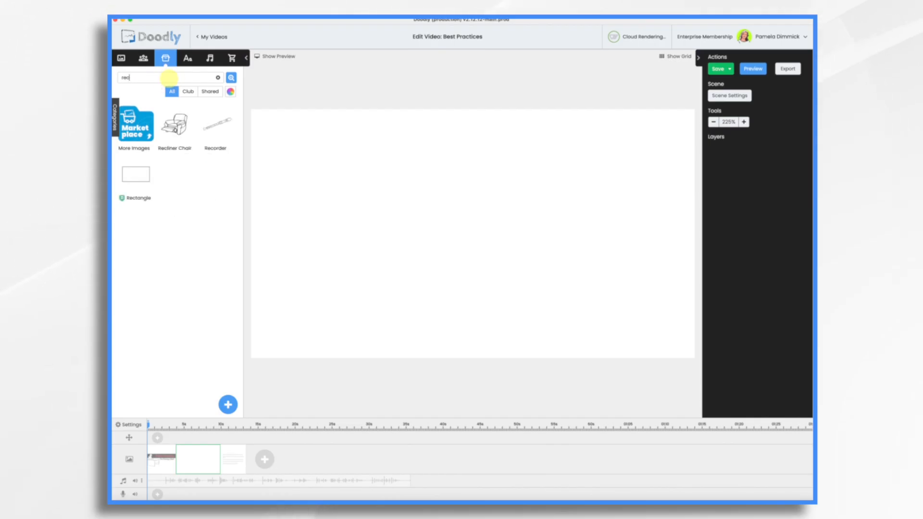
pyautogui.write('tangle')
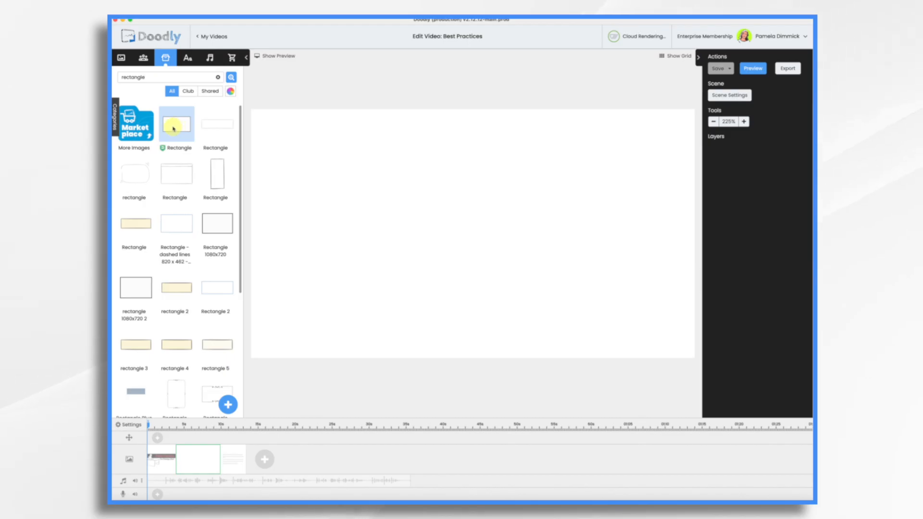
pyautogui.moveTo(172, 128); pyautogui.dragTo(411, 205)
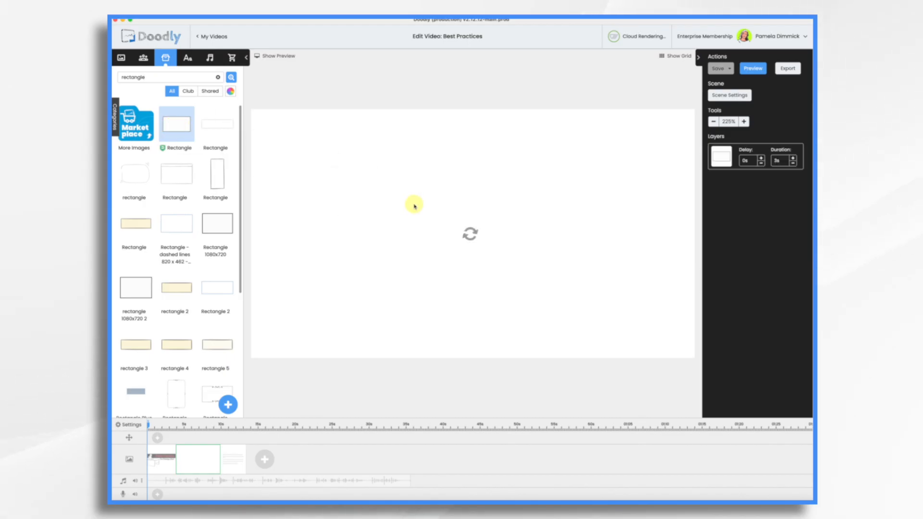
pyautogui.click(406, 186)
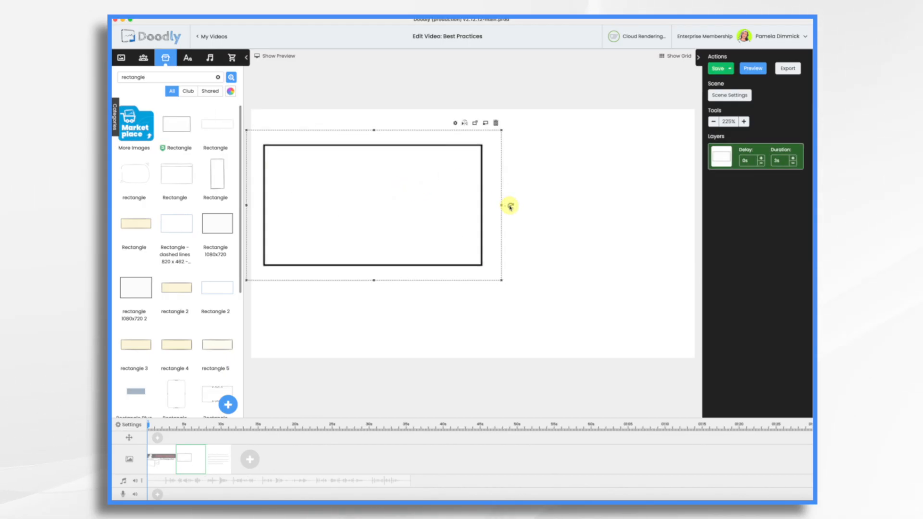
# Rotate the rectangle upright with the grid shown, and fit it into the left part of the scene at nearly full height
pyautogui.moveTo(510, 207); pyautogui.dragTo(373, 275)
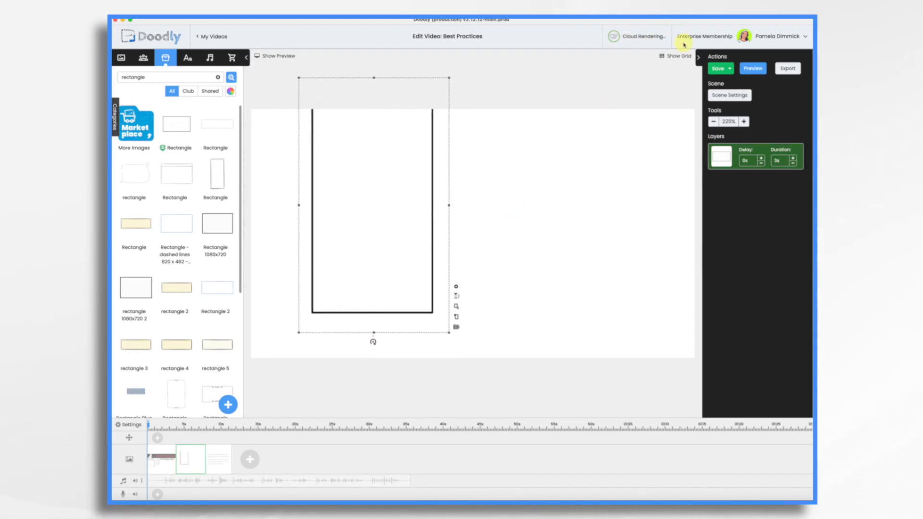
pyautogui.click(679, 56)
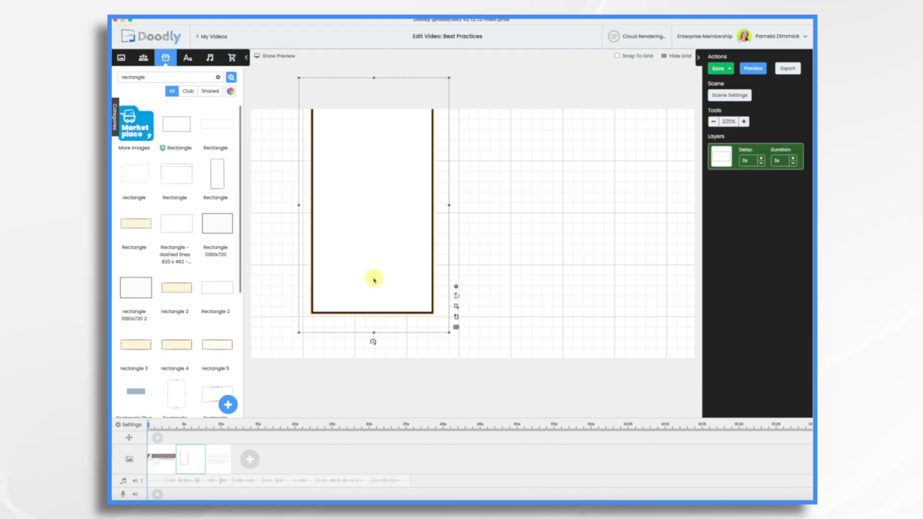
pyautogui.moveTo(373, 342); pyautogui.dragTo(374, 342)
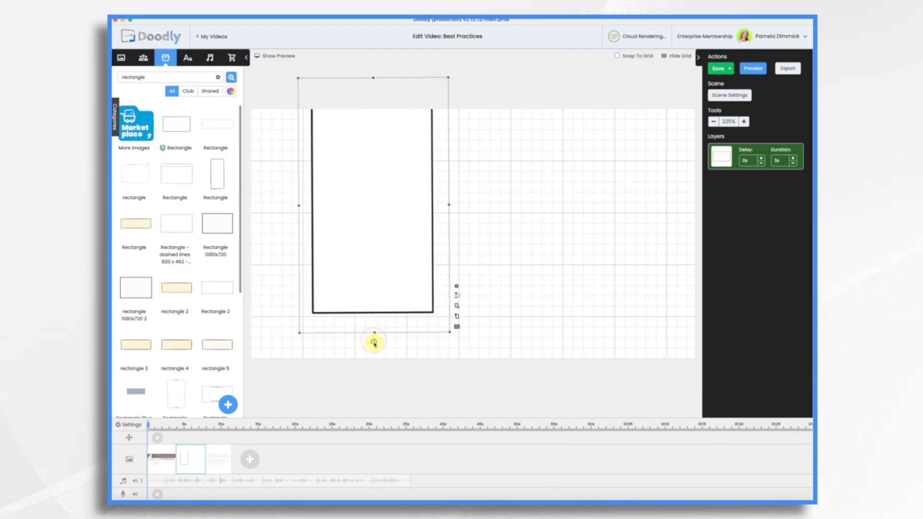
pyautogui.moveTo(379, 221); pyautogui.dragTo(357, 289)
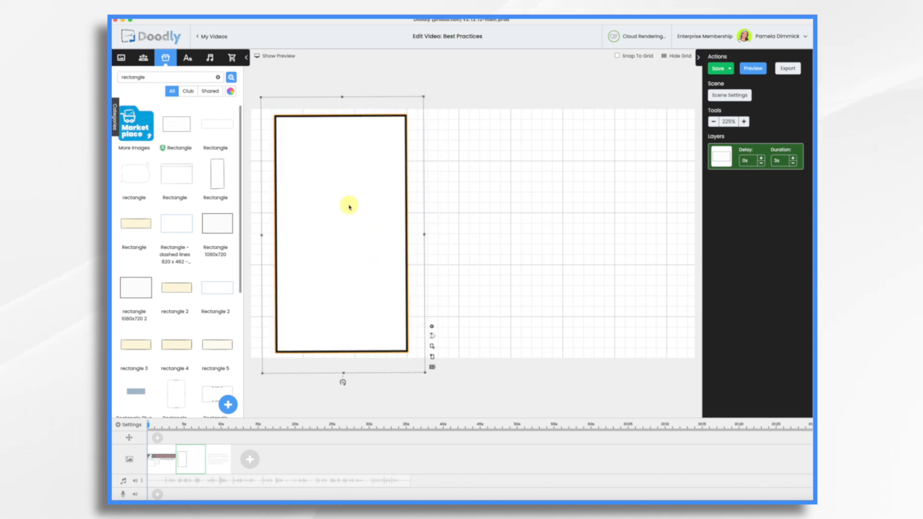
# Set the rectangle's duration to 1s and paste two copies, arranging all three side by side across the scene
pyautogui.click(792, 164)
pyautogui.click(792, 164)
pyautogui.click(793, 164)
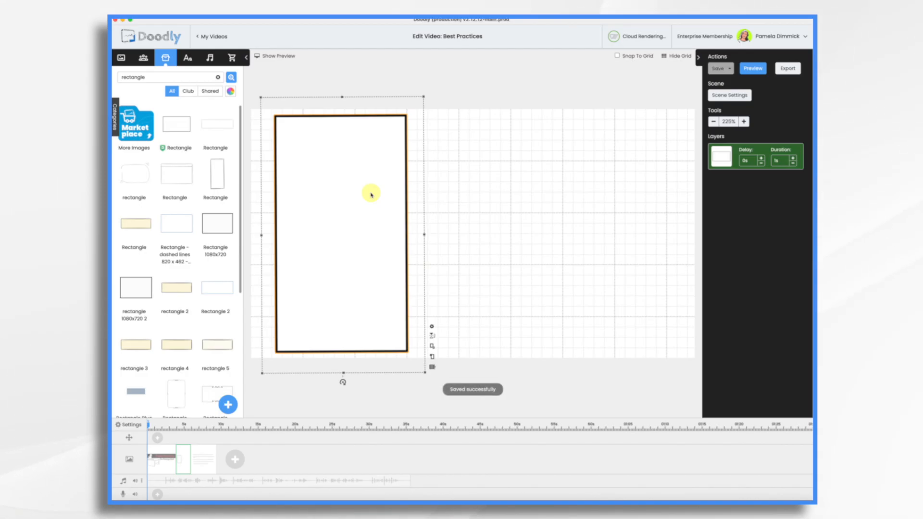
pyautogui.press('super+v')
pyautogui.moveTo(371, 194); pyautogui.dragTo(510, 193)
pyautogui.press('super+v')
pyautogui.moveTo(315, 199); pyautogui.dragTo(599, 198)
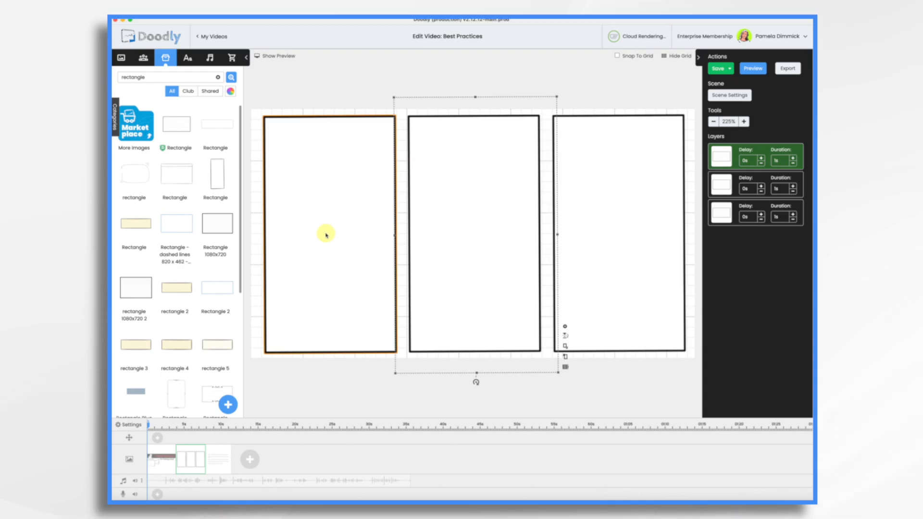
# Select all three rectangles and apply Align Middle relative to the selected assets
pyautogui.click(325, 233)
pyautogui.click(460, 262)
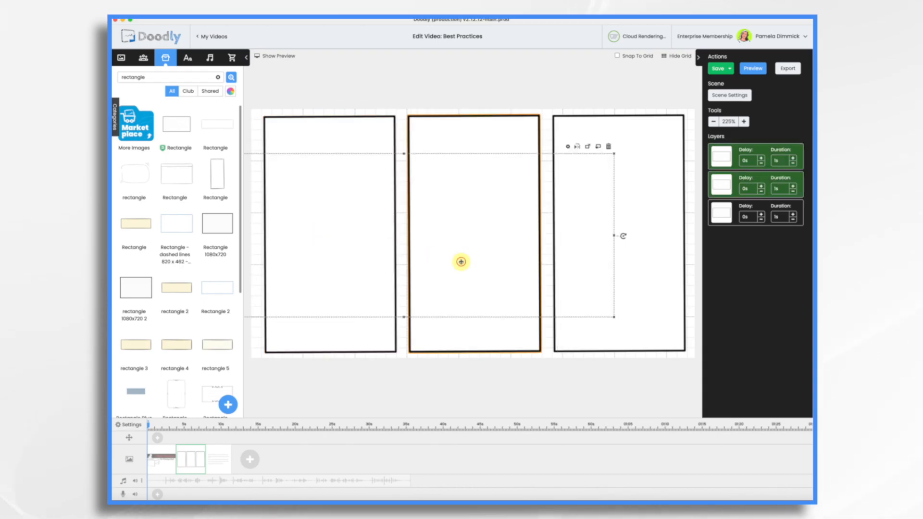
pyautogui.keyDown('shift'); pyautogui.click(644, 277); pyautogui.keyUp('shift')
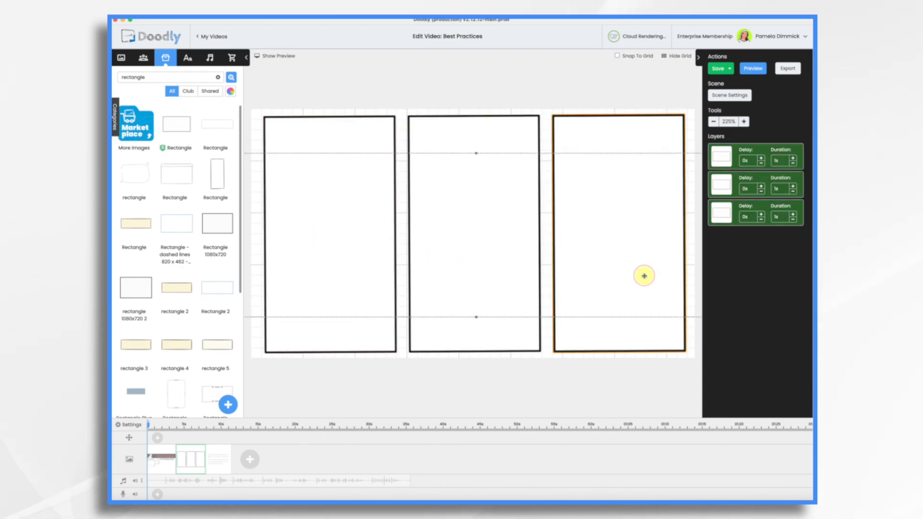
pyautogui.rightClick(593, 340)
pyautogui.moveTo(628, 443)
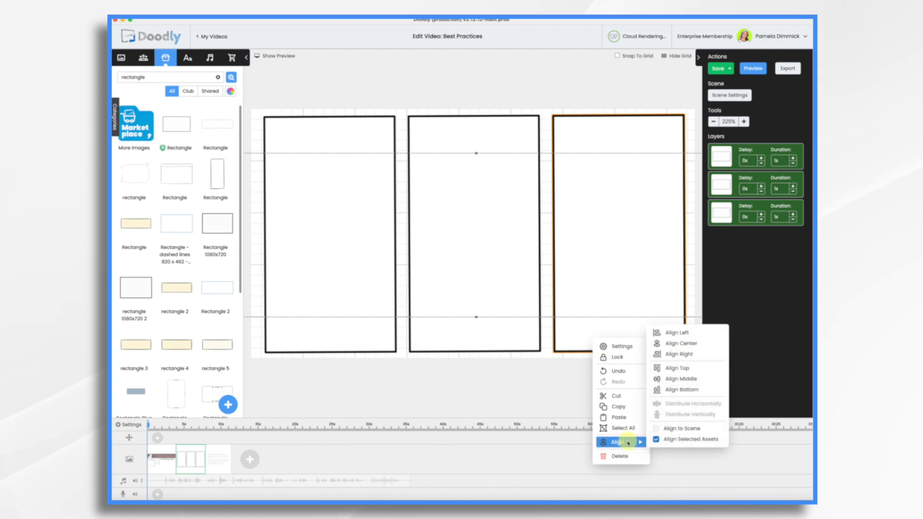
pyautogui.click(684, 380)
# Hide the grid and select only the left rectangle
pyautogui.click(416, 245)
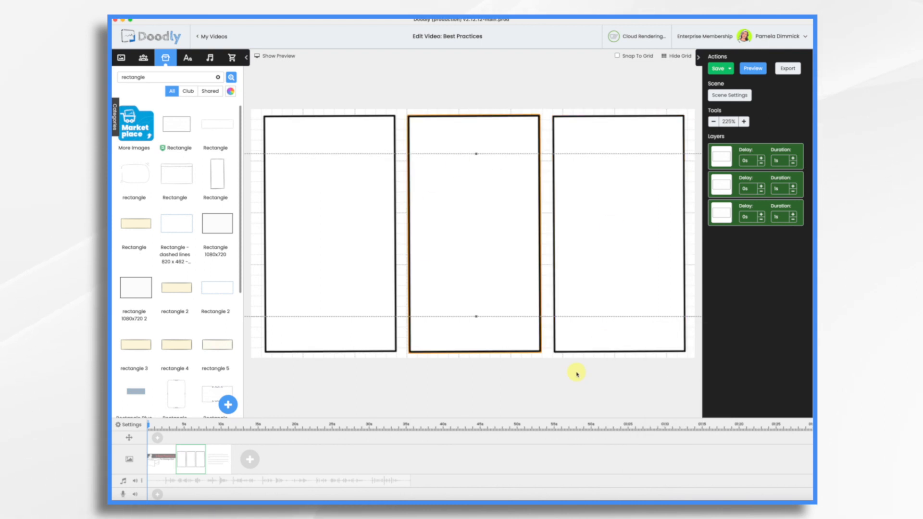
pyautogui.click(581, 309)
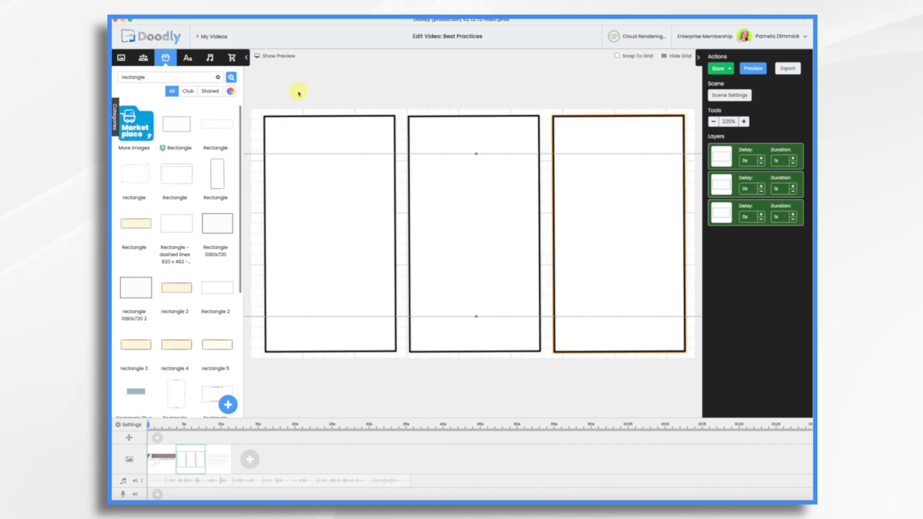
pyautogui.click(667, 56)
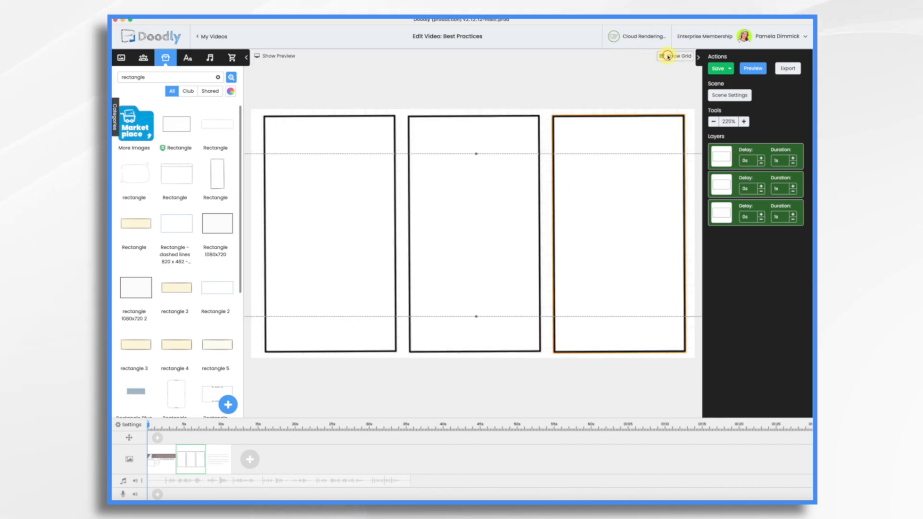
pyautogui.click(324, 134)
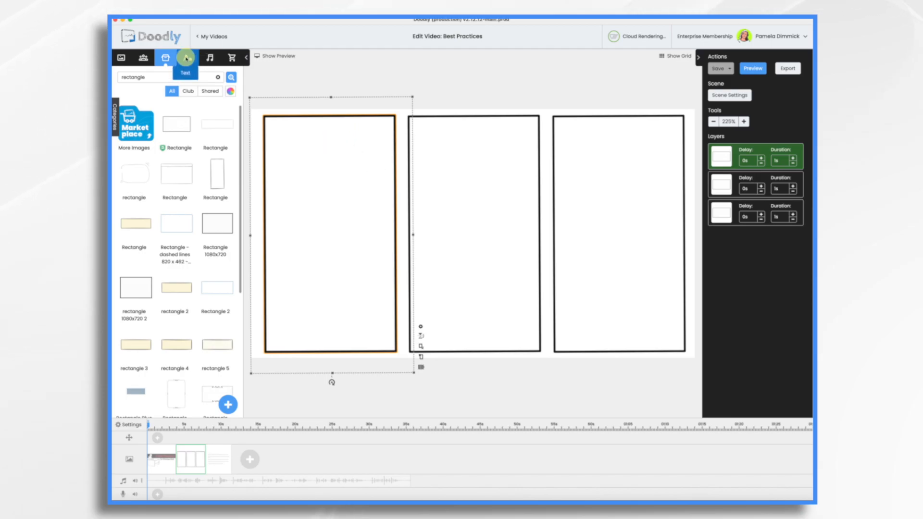
# Add an Acme-Regular text to the scene and make it read "Lead with a Benefit"
pyautogui.click(186, 58)
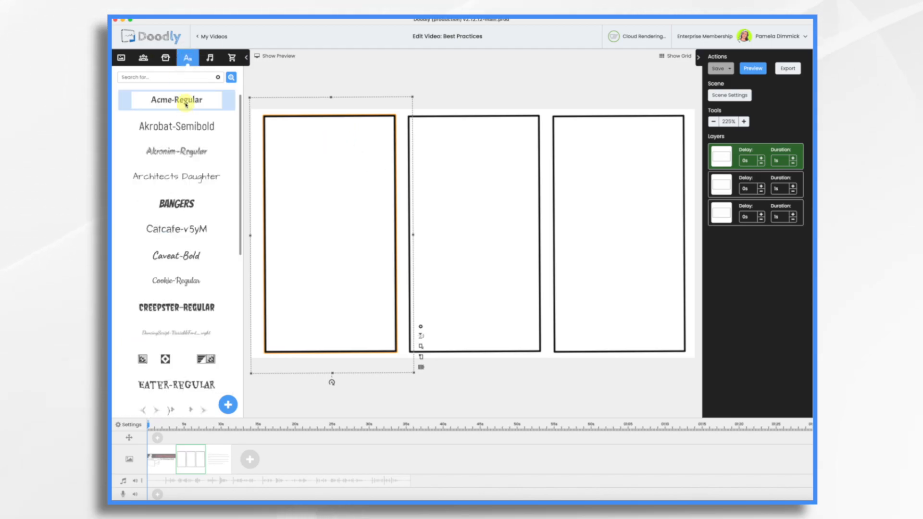
pyautogui.moveTo(186, 105); pyautogui.dragTo(371, 144)
pyautogui.doubleClick(372, 145)
pyautogui.hotkey('ctrl', 'a')
pyautogui.write('Lea')
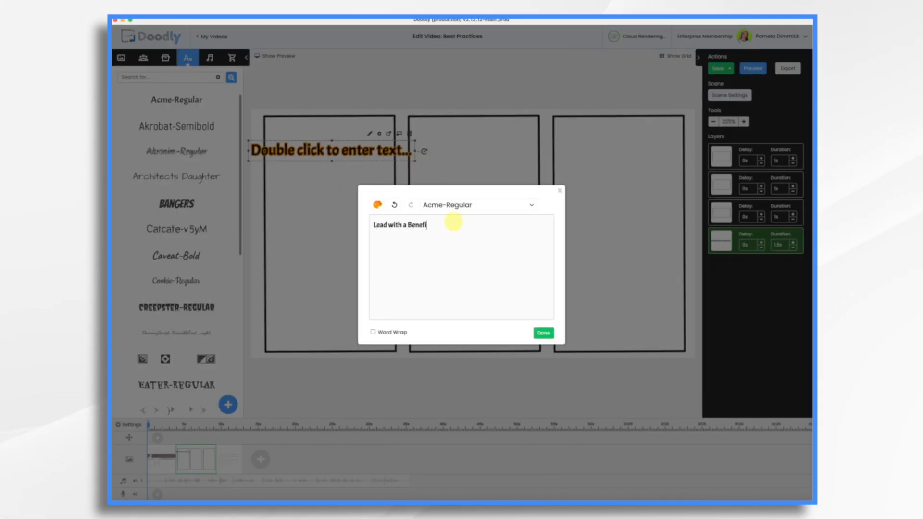
pyautogui.click(544, 334)
# Fit the heading into the first panel's upper part, and add matching "Ask Open-ended Questions" and "Summarize & Set Next Steps" headings to the other panels
pyautogui.moveTo(301, 133); pyautogui.dragTo(278, 115)
pyautogui.click(286, 112)
pyautogui.moveTo(340, 143); pyautogui.dragTo(384, 143)
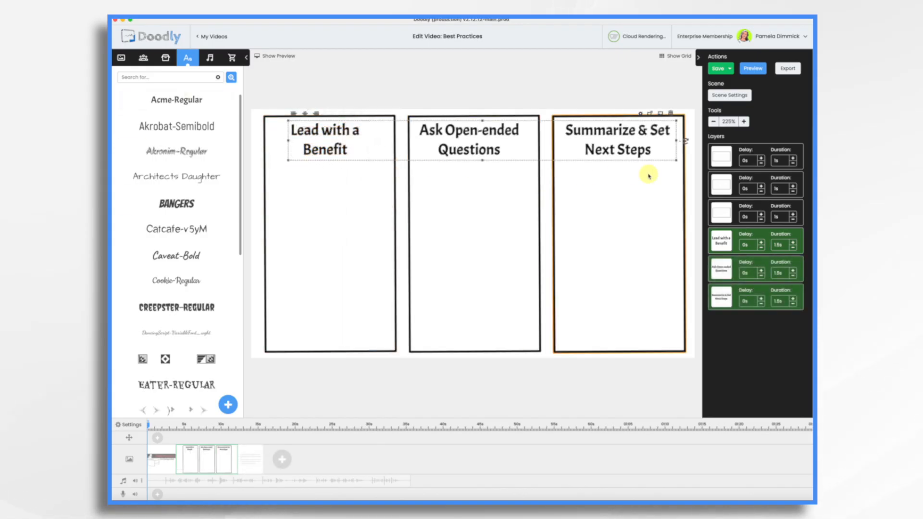
pyautogui.click(329, 178)
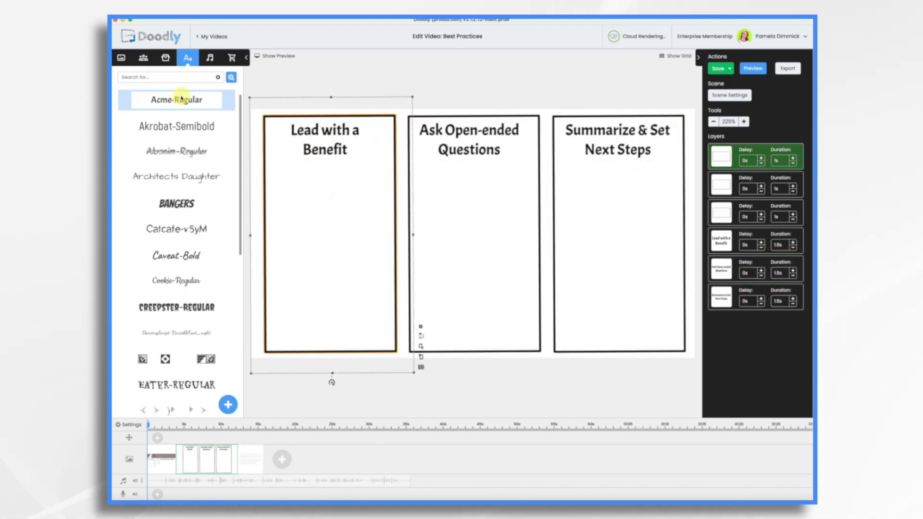
# Search the props for "line" and place the Horizontal Line below the "Lead with a Benefit" heading
pyautogui.click(163, 58)
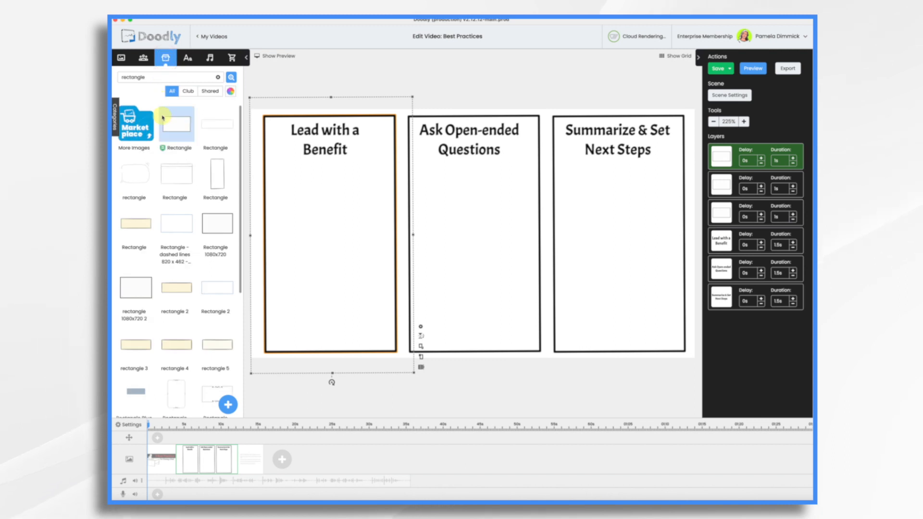
pyautogui.click(181, 79)
pyautogui.press('BackSpace')
pyautogui.press('BackSpace')
pyautogui.press('BackSpace')
pyautogui.press('BackSpace')
pyautogui.press('BackSpace')
pyautogui.press('BackSpace')
pyautogui.press('BackSpace')
pyautogui.write('line')
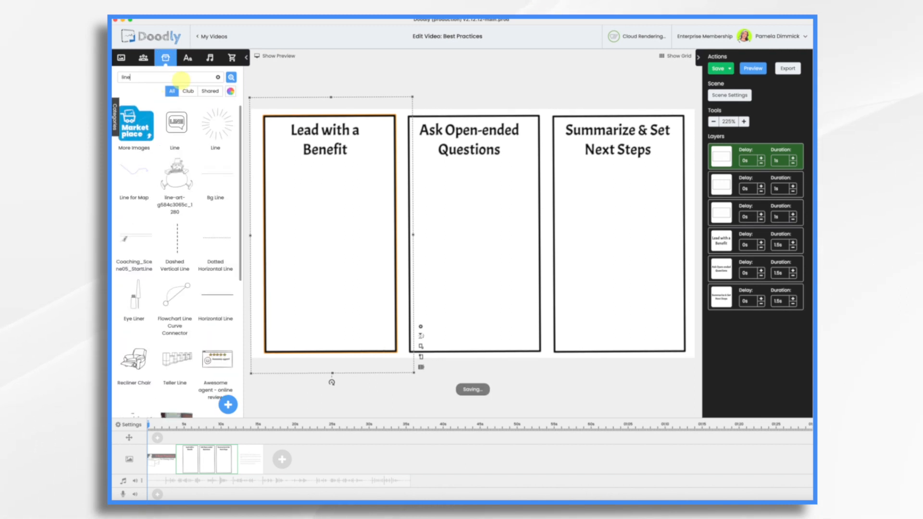
pyautogui.moveTo(219, 297); pyautogui.dragTo(313, 189)
pyautogui.click(437, 270)
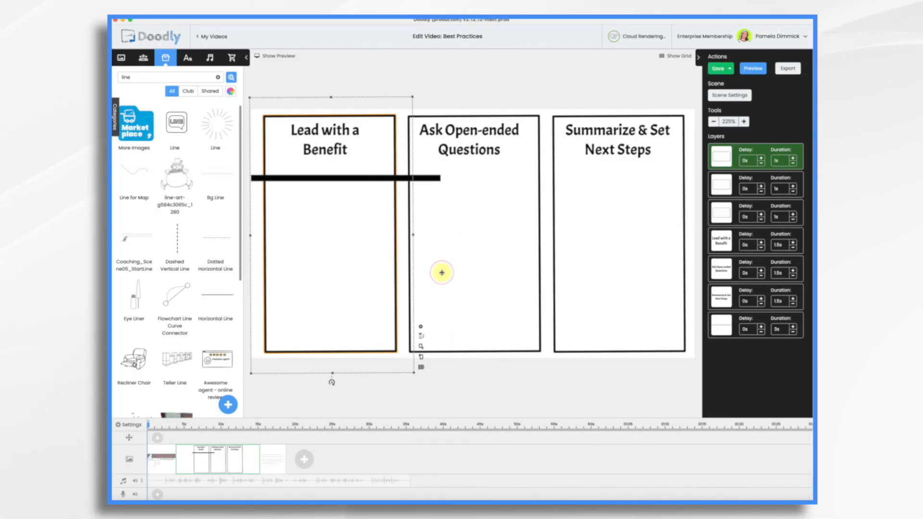
# Shrink the line to underline "Lead with a Benefit" and put copies of it under the other two headings
pyautogui.click(349, 181)
pyautogui.moveTo(440, 179); pyautogui.dragTo(331, 162)
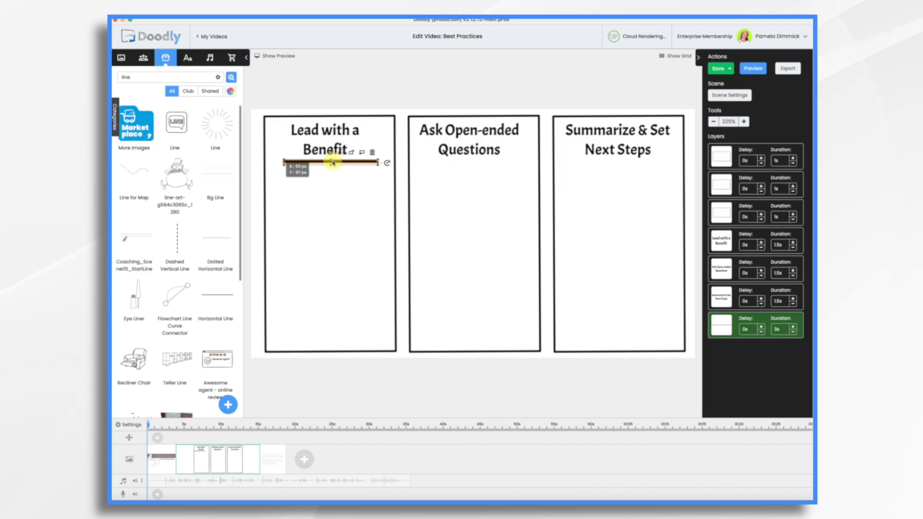
pyautogui.click(492, 211)
pyautogui.click(342, 164)
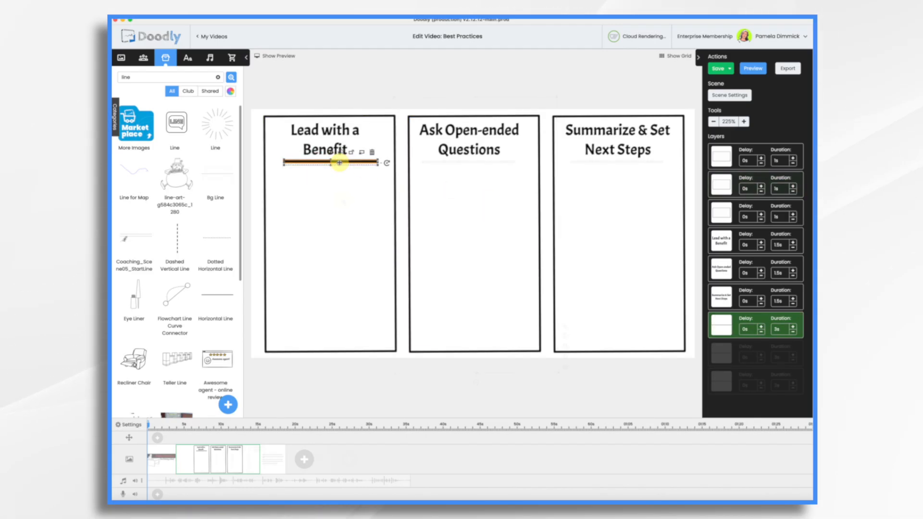
pyautogui.click(342, 200)
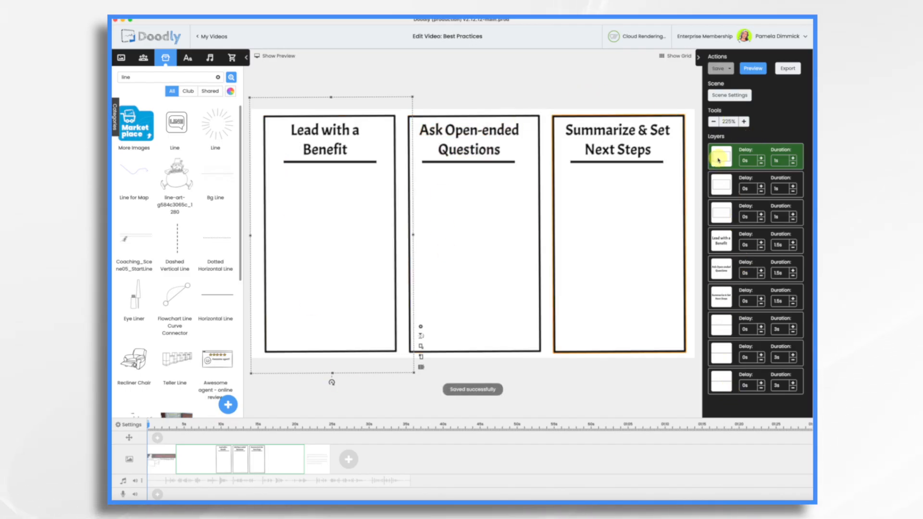
# Reorder the layers so the "Lead with a Benefit" text and its underline directly follow the first panel's rectangle
pyautogui.moveTo(725, 243); pyautogui.dragTo(731, 188)
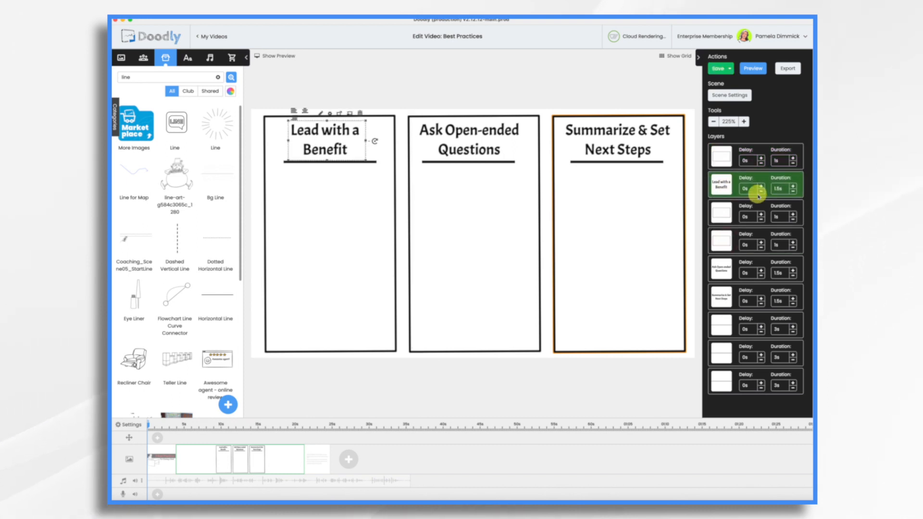
pyautogui.click(725, 325)
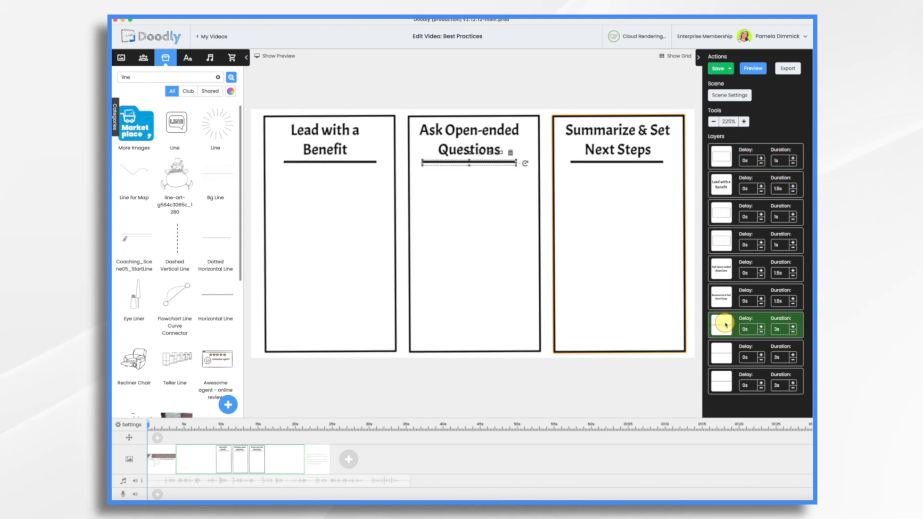
pyautogui.click(725, 353)
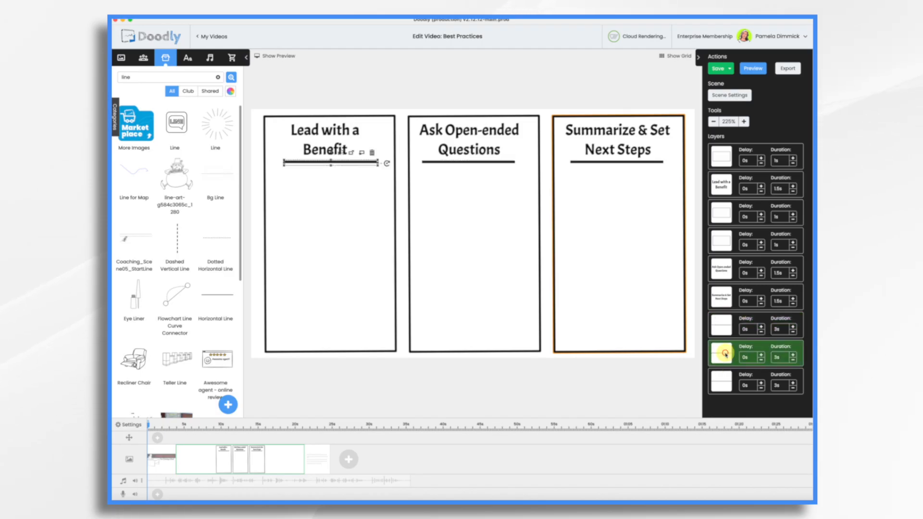
pyautogui.moveTo(726, 354); pyautogui.dragTo(722, 213)
# Reorder the layers so the "Ask Open-ended Questions" text and its underline follow the middle rectangle, and check the third panel's layer order
pyautogui.click(727, 242)
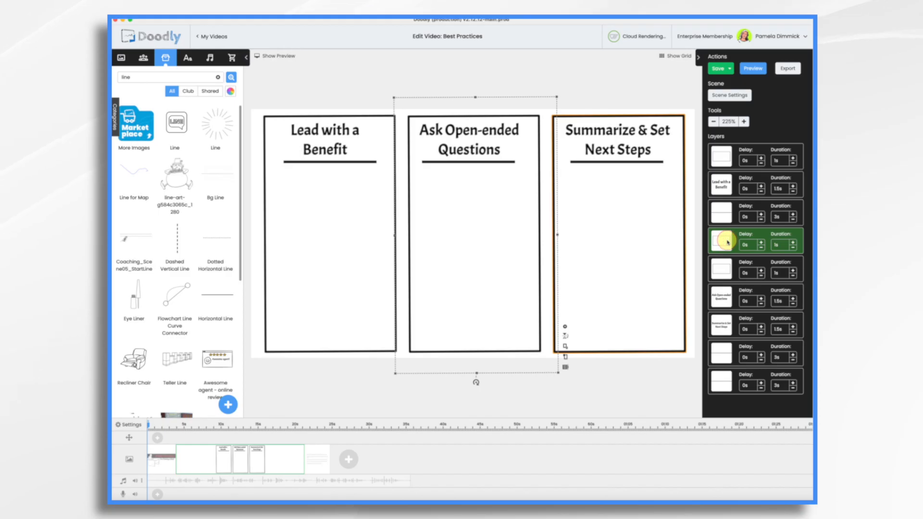
pyautogui.moveTo(727, 302); pyautogui.dragTo(725, 272)
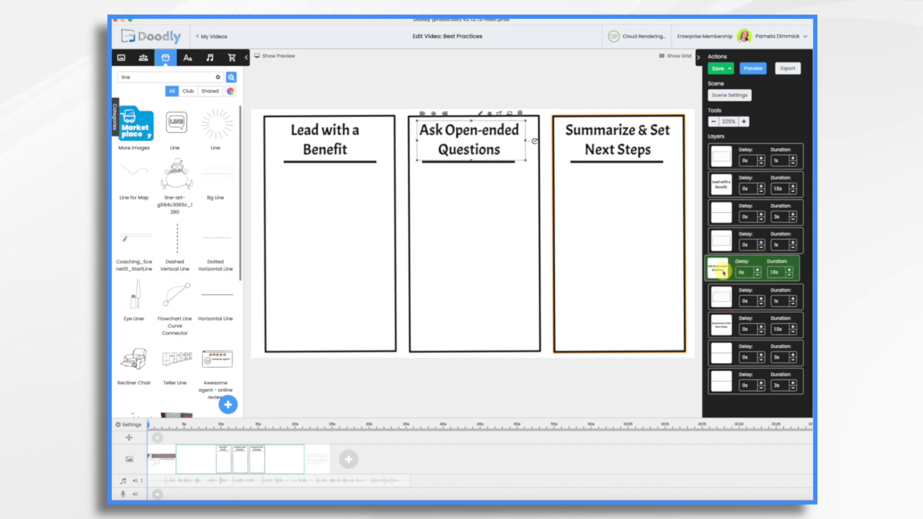
pyautogui.click(725, 354)
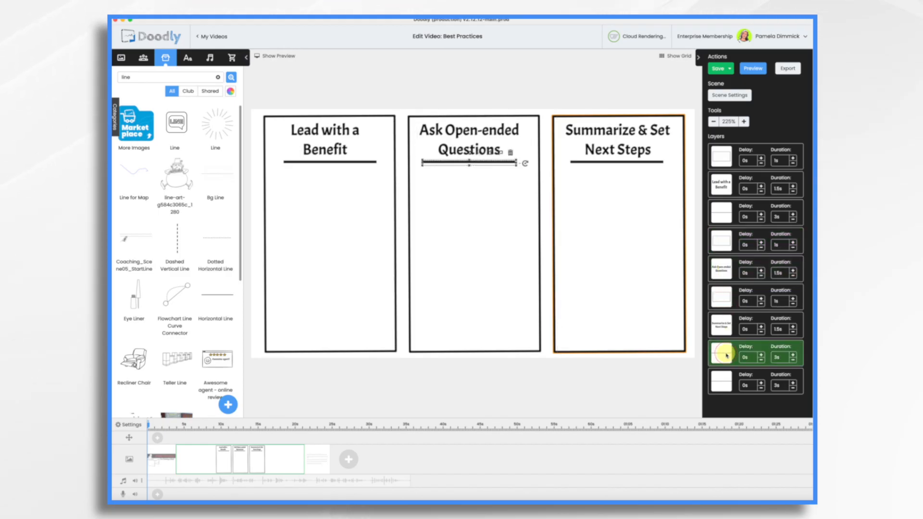
pyautogui.moveTo(726, 352); pyautogui.dragTo(778, 301)
pyautogui.click(718, 326)
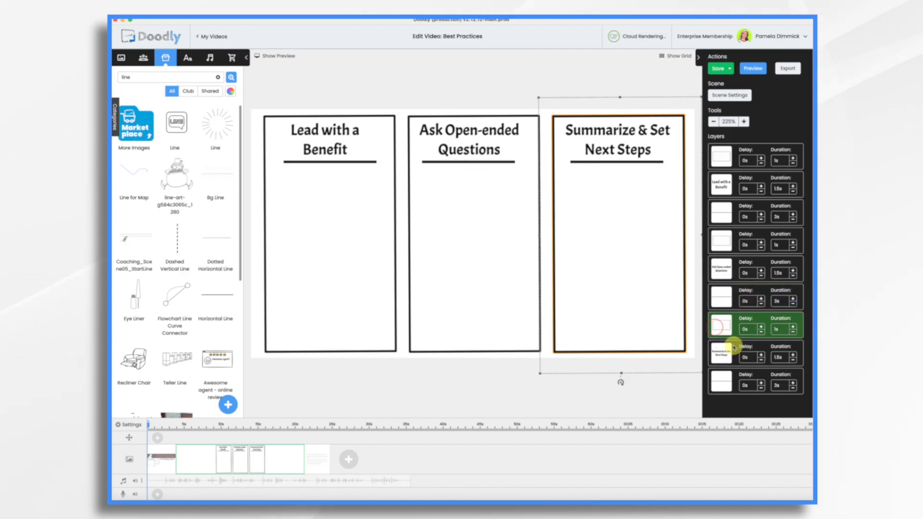
pyautogui.click(724, 354)
pyautogui.click(724, 375)
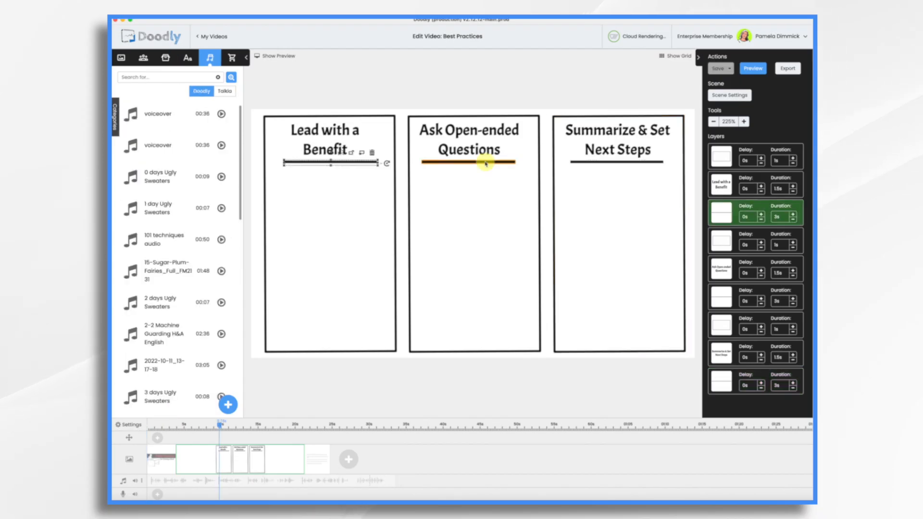
# Select all three heading underlines and set their draw duration to 0.5s in the asset settings
pyautogui.keyDown('shift'); pyautogui.click(485, 163); pyautogui.keyUp('shift')
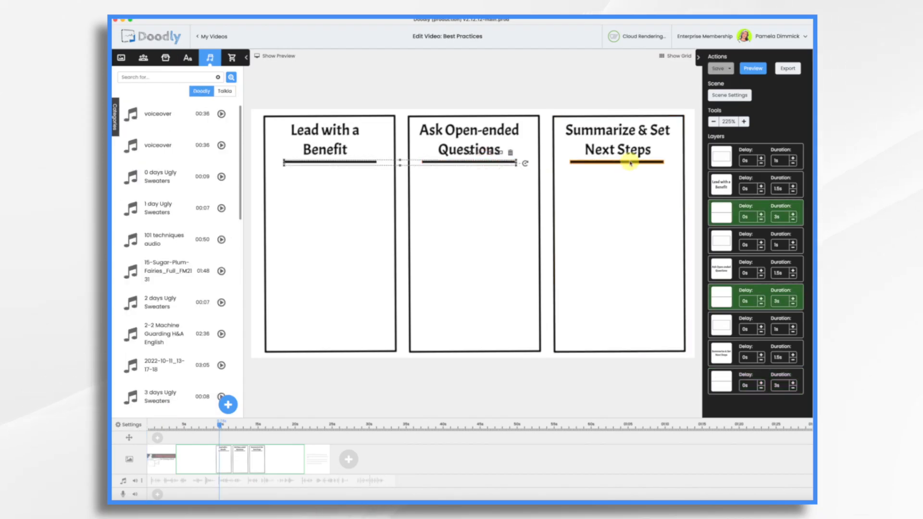
pyautogui.keyDown('shift'); pyautogui.click(629, 162); pyautogui.keyUp('shift')
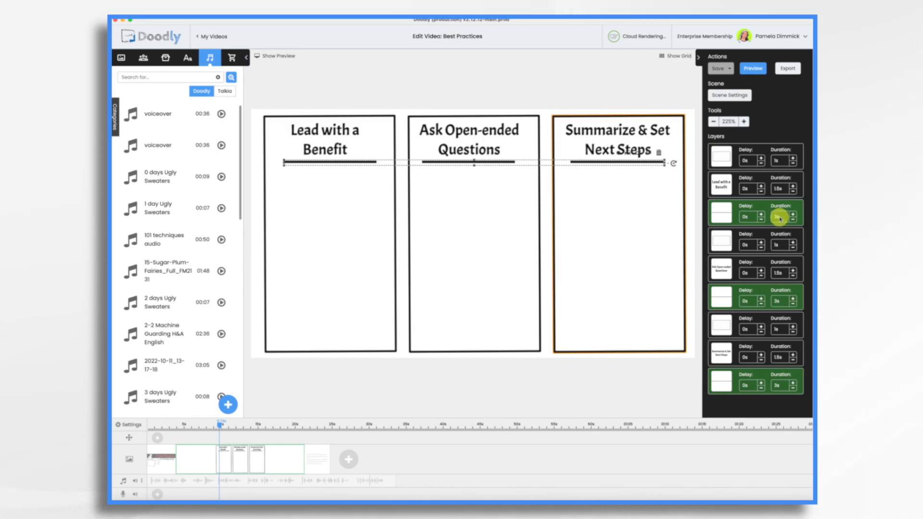
pyautogui.click(618, 152)
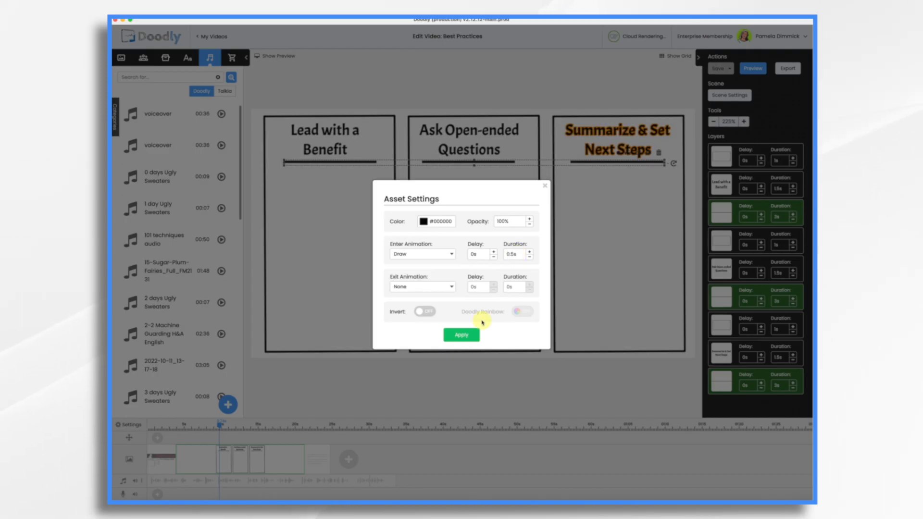
pyautogui.click(461, 336)
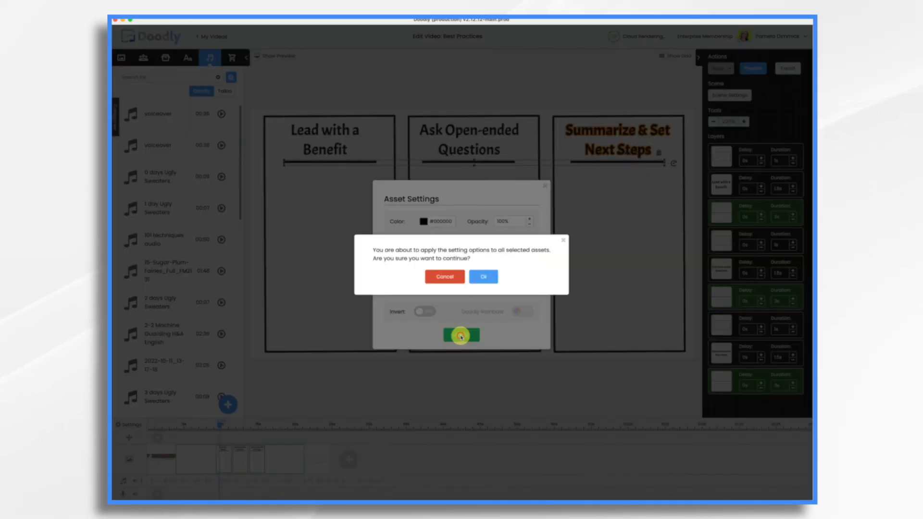
pyautogui.click(485, 276)
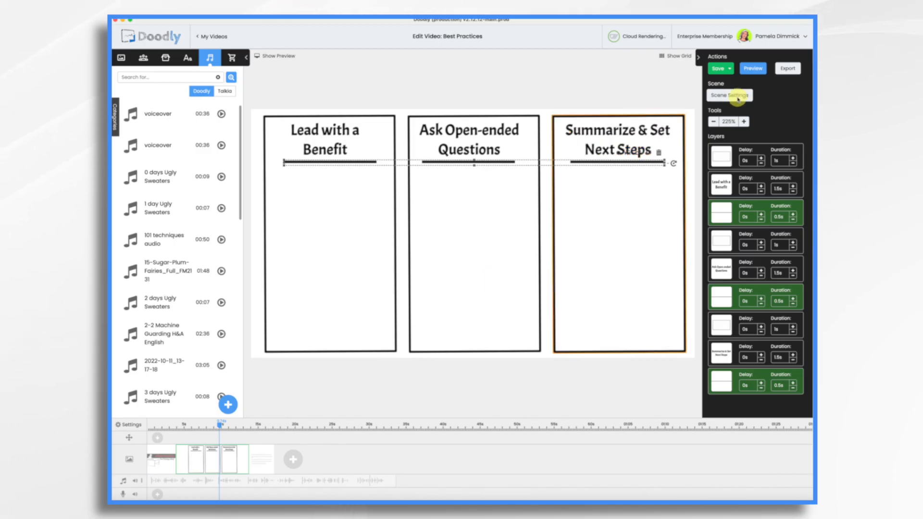
# Set the three-panel scene's erase mode to Off and its extra time to 7s, and preview the video
pyautogui.click(737, 97)
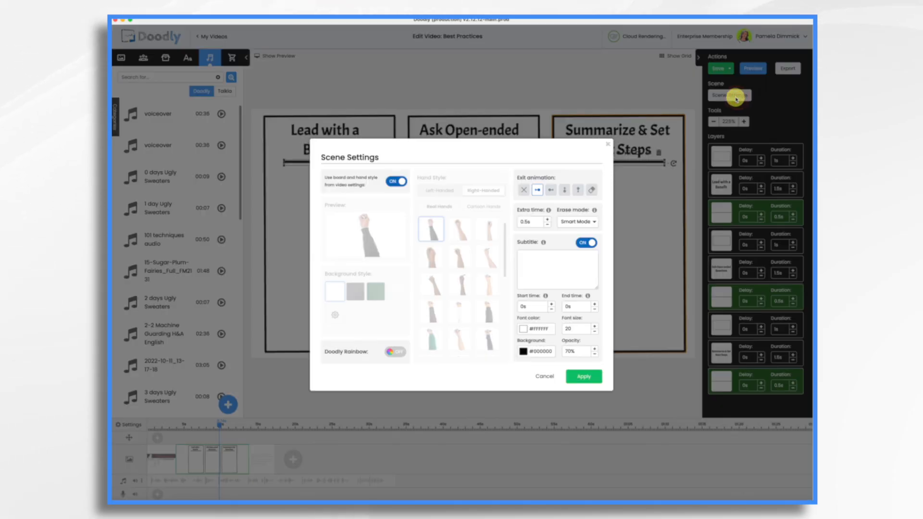
pyautogui.click(582, 222)
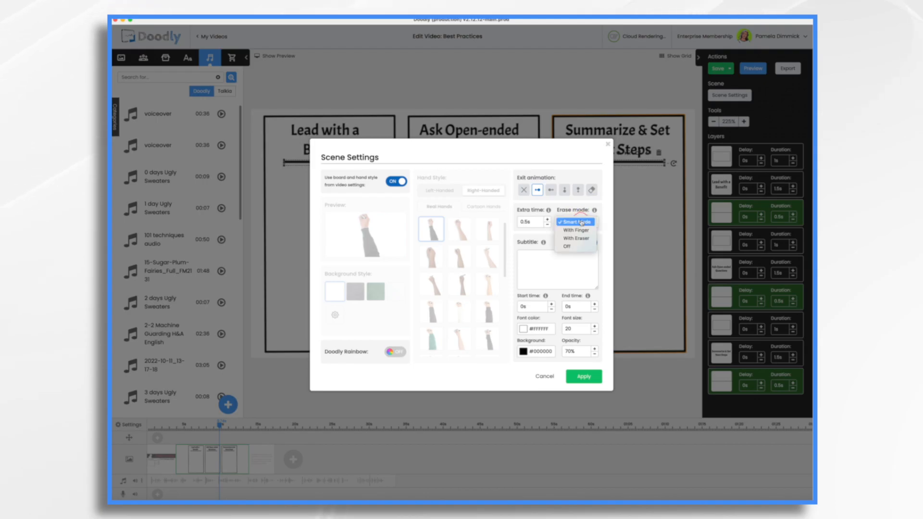
pyautogui.click(567, 247)
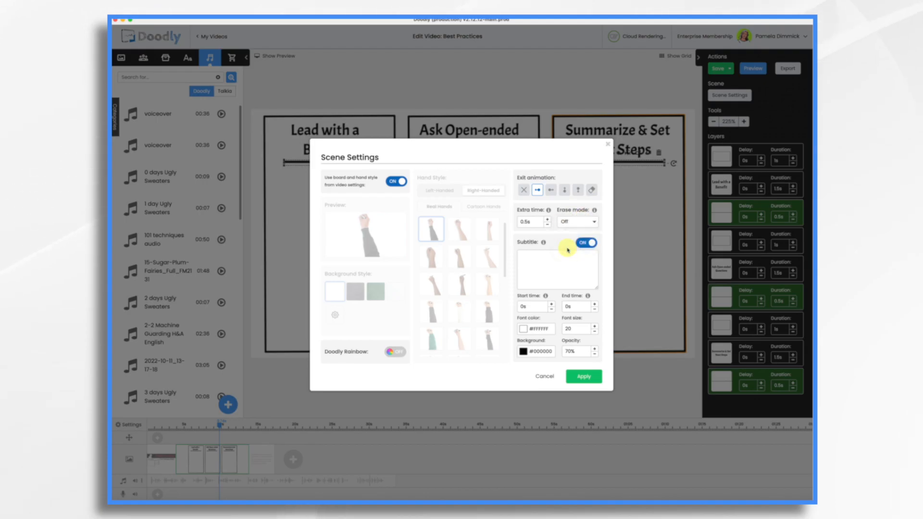
pyautogui.click(547, 222)
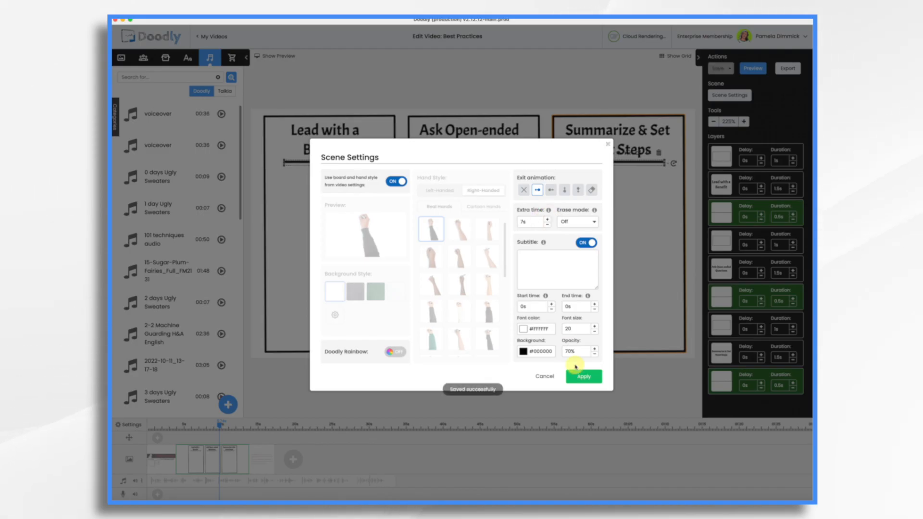
pyautogui.click(585, 377)
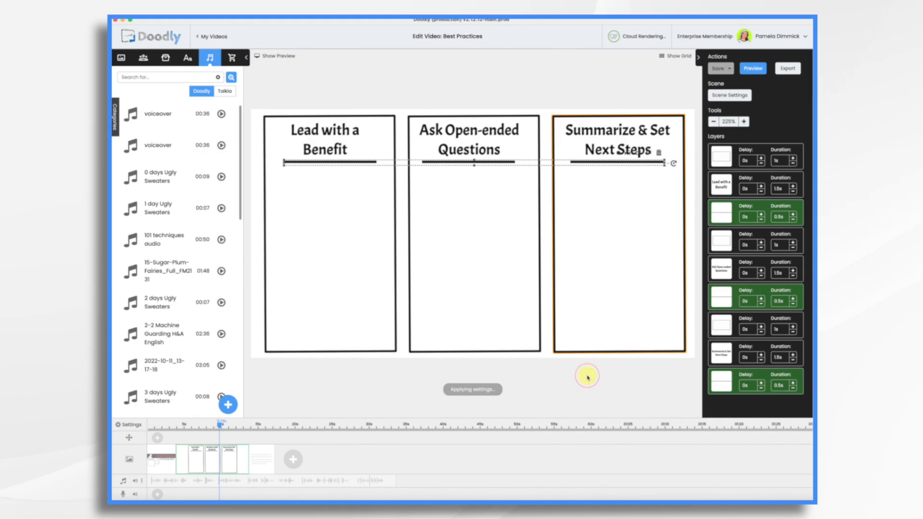
pyautogui.click(755, 69)
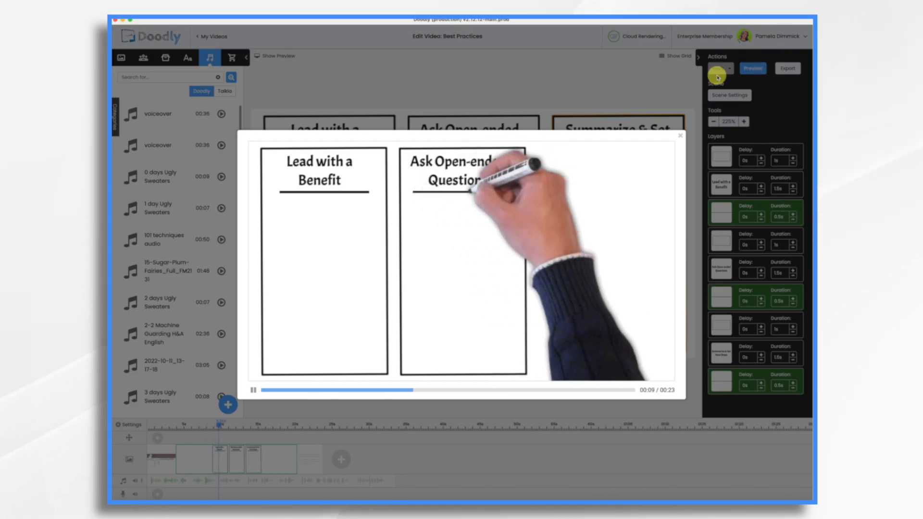
pyautogui.click(680, 136)
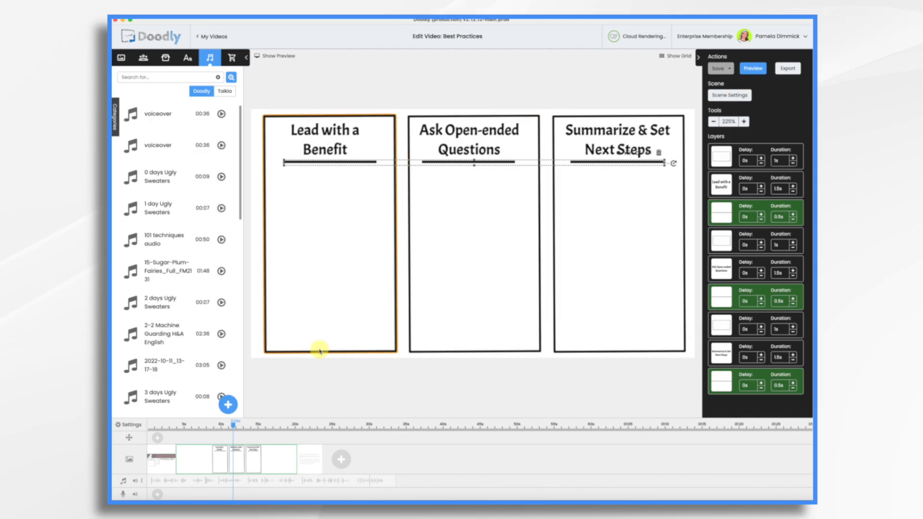
# In the title scene, search the props for "acme wid" and fit the Acme Widgets logo onto the front of the desk
pyautogui.click(168, 466)
pyautogui.click(165, 57)
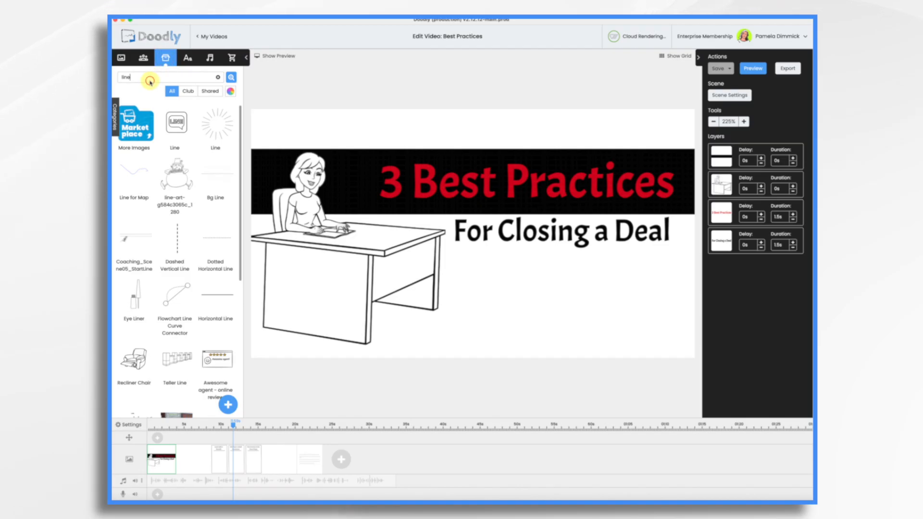
pyautogui.write('acme wid')
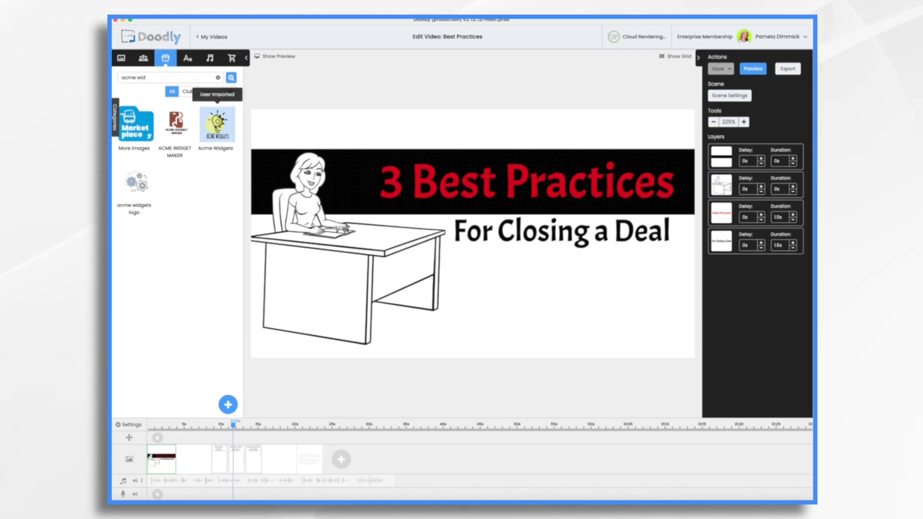
pyautogui.moveTo(216, 121); pyautogui.dragTo(350, 301)
pyautogui.click(409, 362)
pyautogui.moveTo(337, 266); pyautogui.dragTo(316, 307)
pyautogui.click(626, 279)
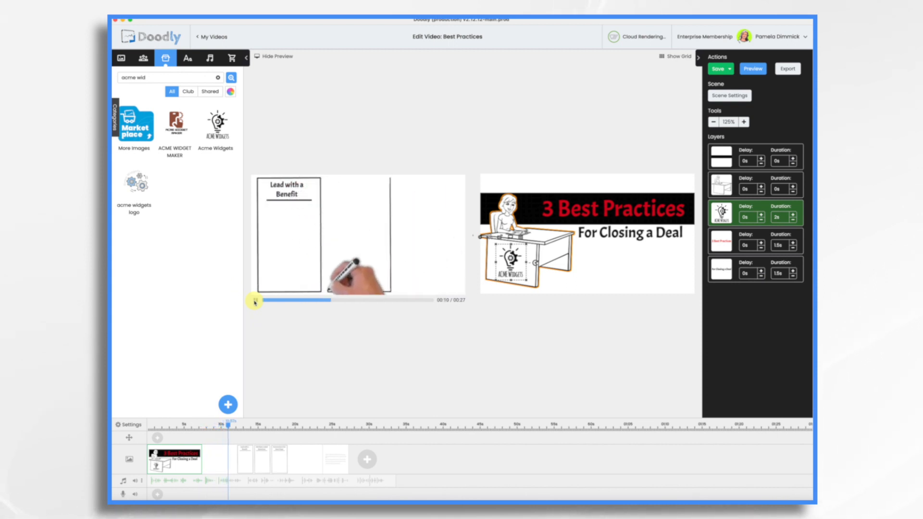
# Pause and hide the side-by-side preview, and open the three-panel scene for editing
pyautogui.click(255, 301)
pyautogui.click(270, 57)
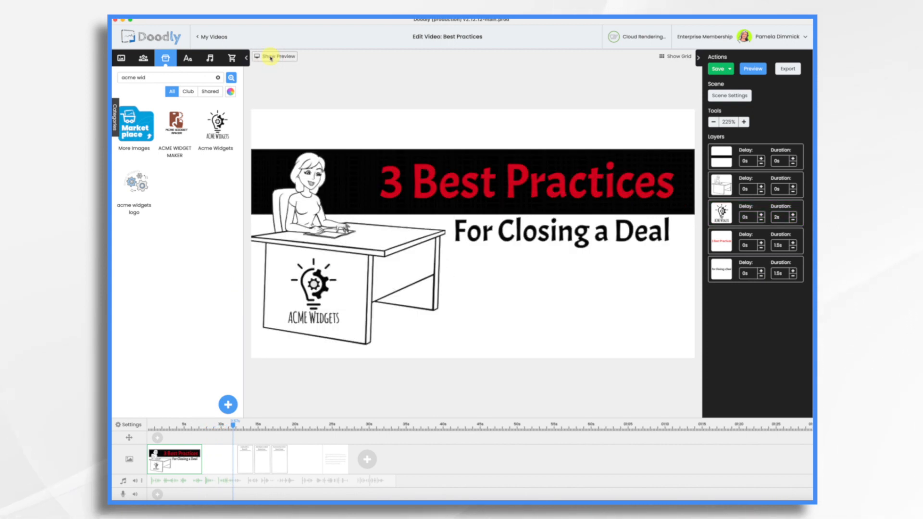
pyautogui.click(238, 467)
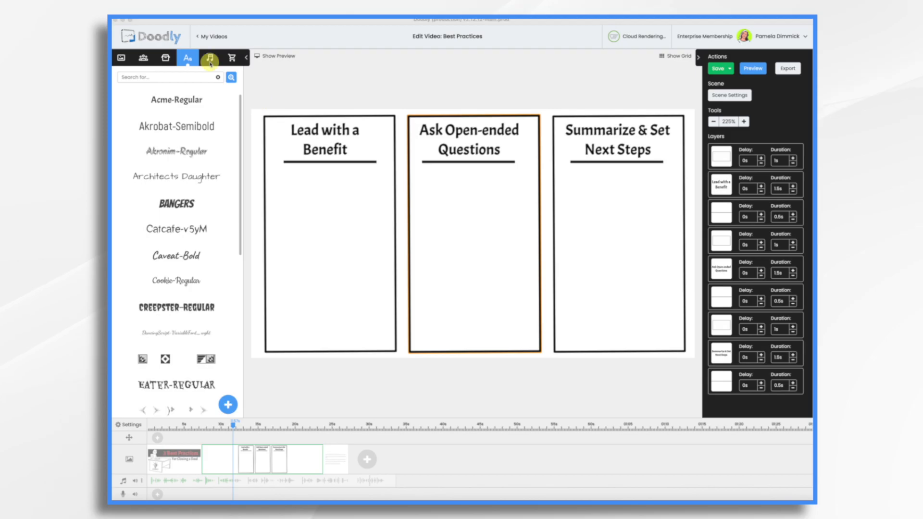
# Search the props for "gear" and add the two-gear drawing to the first panel as a new image
pyautogui.click(166, 58)
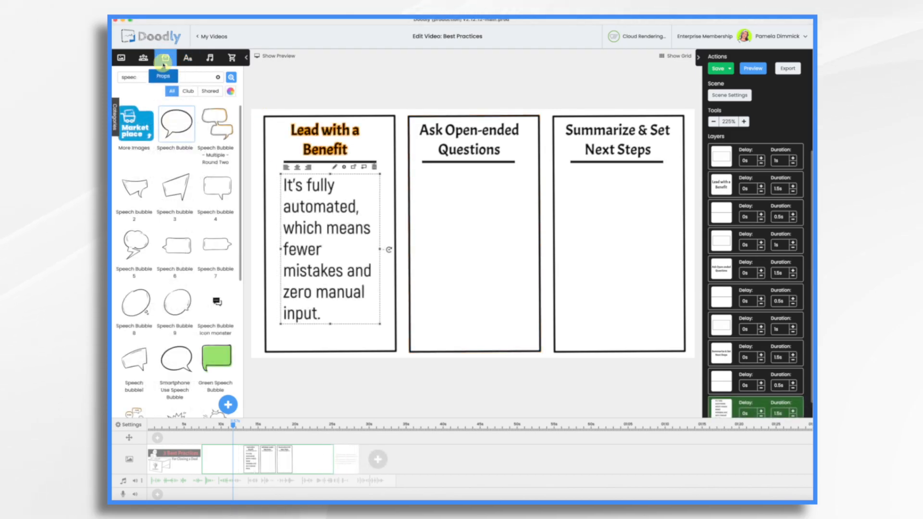
pyautogui.press('BackSpace')
pyautogui.press('BackSpace')
pyautogui.press('BackSpace')
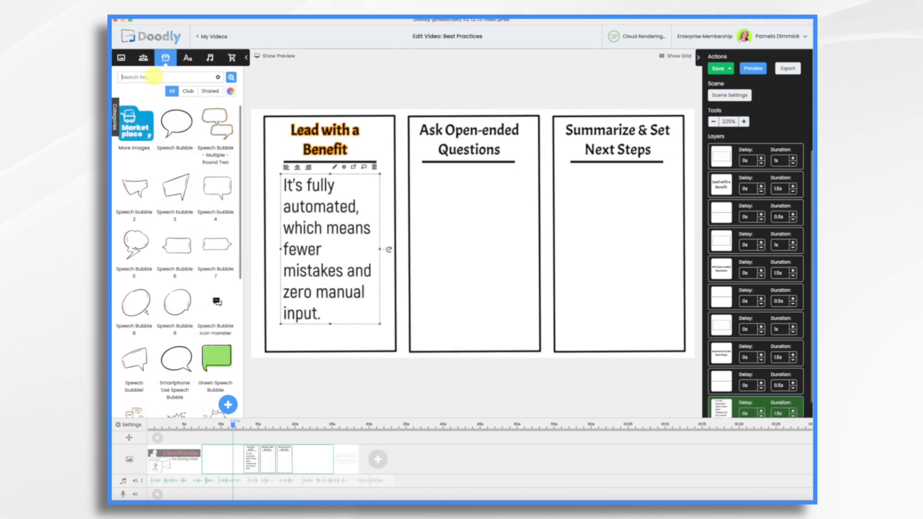
pyautogui.write('gear')
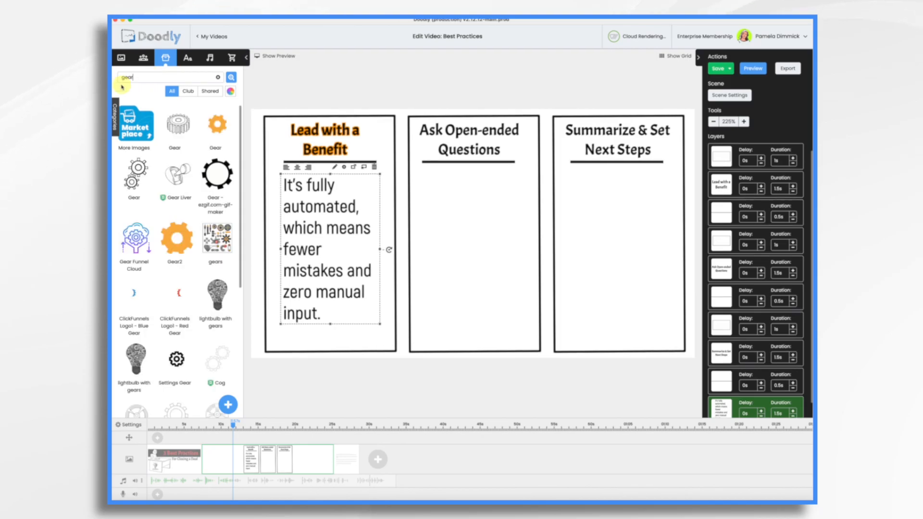
pyautogui.moveTo(136, 179); pyautogui.dragTo(387, 323)
pyautogui.click(435, 272)
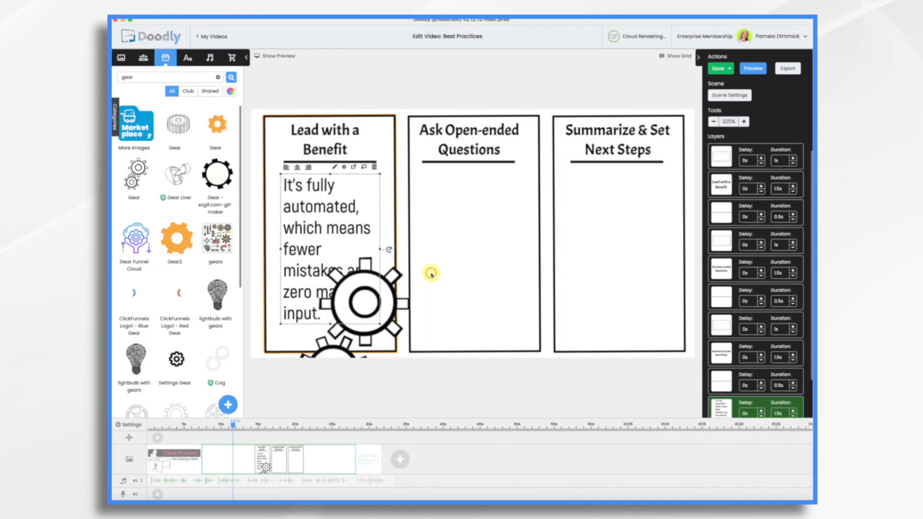
# Shrink the gears and place them in the lower corner of the first panel, beside the word "input."
pyautogui.moveTo(411, 408); pyautogui.dragTo(360, 339)
pyautogui.moveTo(335, 284); pyautogui.dragTo(384, 312)
pyautogui.moveTo(408, 367); pyautogui.dragTo(396, 349)
pyautogui.moveTo(377, 312); pyautogui.dragTo(391, 344)
pyautogui.moveTo(385, 315); pyautogui.dragTo(369, 318)
pyautogui.click(445, 303)
# Add the Ethan Presenting character as a new image and stand him over the second panel's edge next to the gears
pyautogui.click(142, 58)
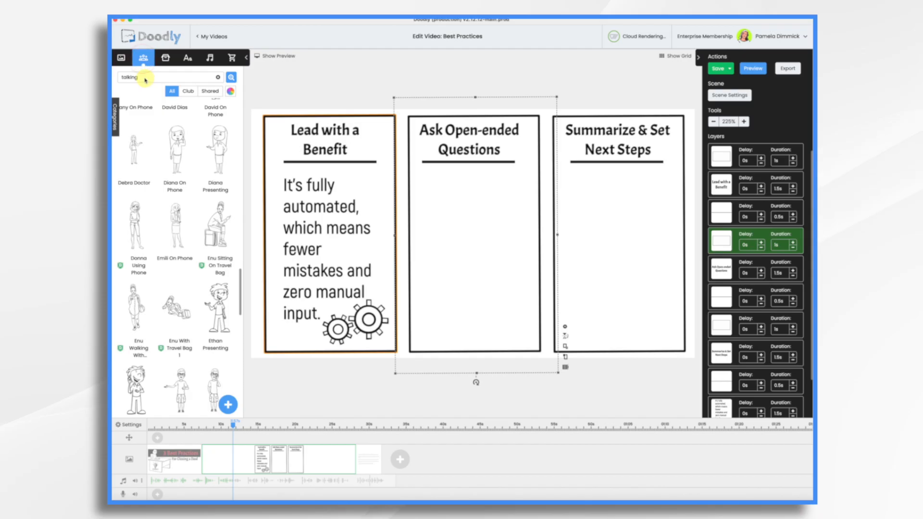
pyautogui.moveTo(219, 314); pyautogui.dragTo(472, 294)
pyautogui.click(429, 273)
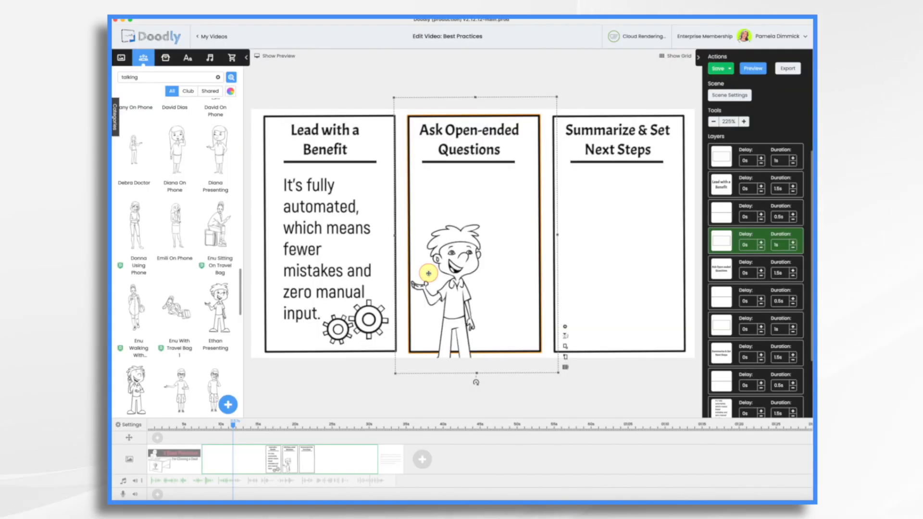
pyautogui.moveTo(426, 270); pyautogui.dragTo(415, 270)
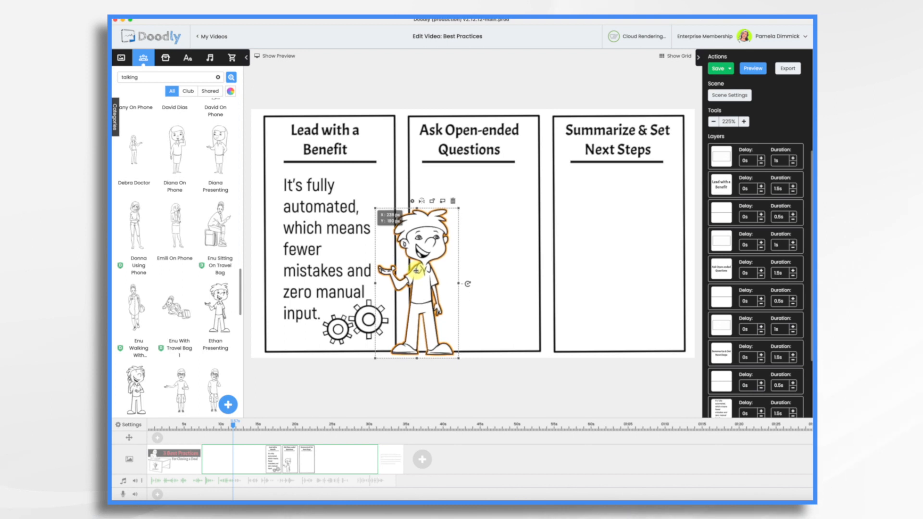
# Search the props for "speech" and add the oval Speech Bubble to the second panel without replacing the selected image
pyautogui.click(165, 57)
pyautogui.click(150, 77)
pyautogui.press('BackSpace')
pyautogui.press('BackSpace')
pyautogui.press('BackSpace')
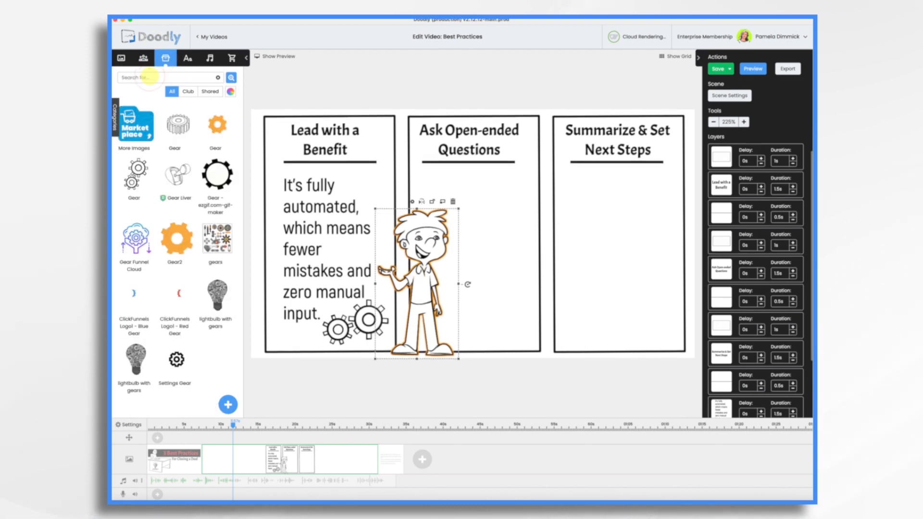
pyautogui.write('speech')
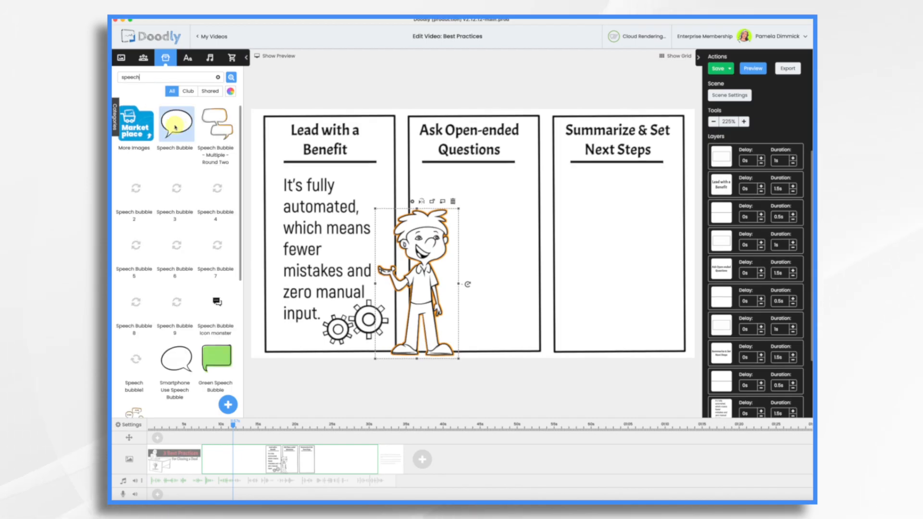
pyautogui.moveTo(249, 159); pyautogui.dragTo(490, 216)
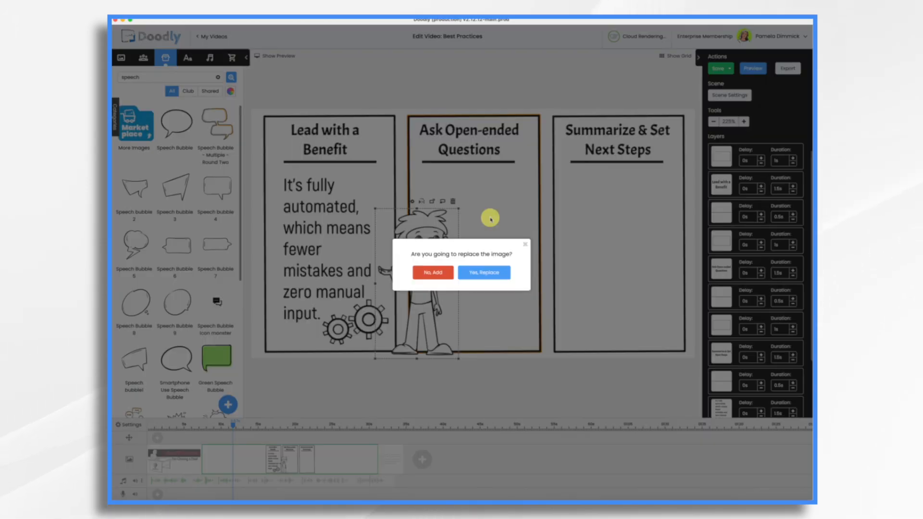
pyautogui.click(433, 270)
# Shrink the speech bubble and position it beside the boy's head, just under the second heading
pyautogui.click(515, 243)
pyautogui.moveTo(570, 317); pyautogui.dragTo(491, 246)
pyautogui.moveTo(447, 201); pyautogui.dragTo(482, 201)
# Search the characters for "diana", add Diana Thinking as a new image and fit her along the third panel's outer edge
pyautogui.write('diana')
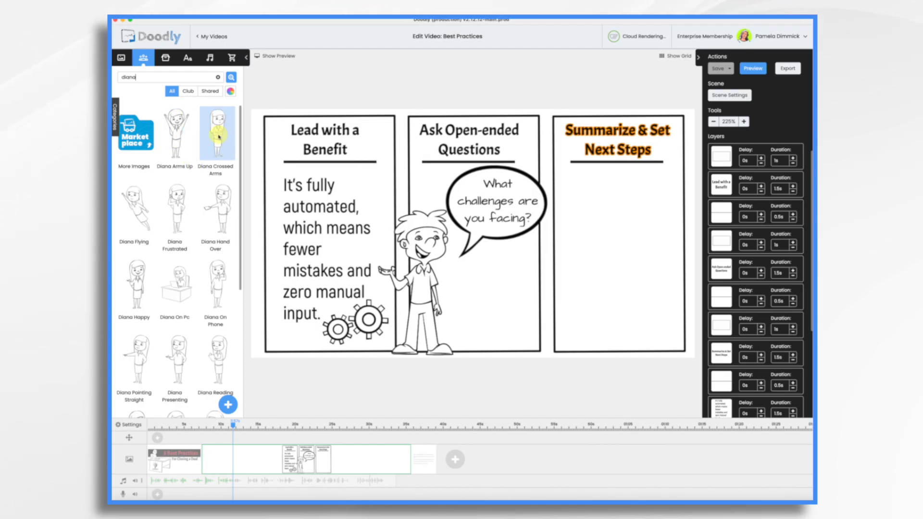
pyautogui.scroll(-5, 144, 288)
pyautogui.moveTo(130, 372); pyautogui.dragTo(620, 331)
pyautogui.click(433, 273)
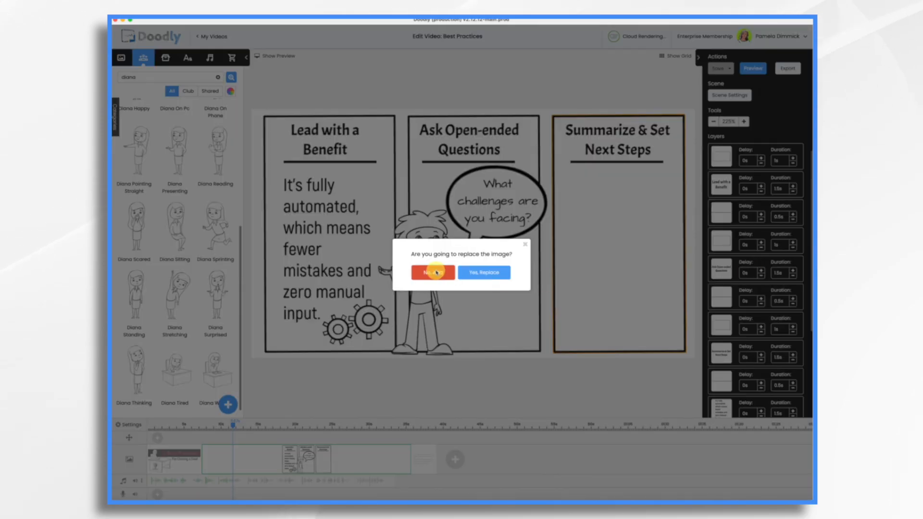
pyautogui.moveTo(660, 274); pyautogui.dragTo(659, 247)
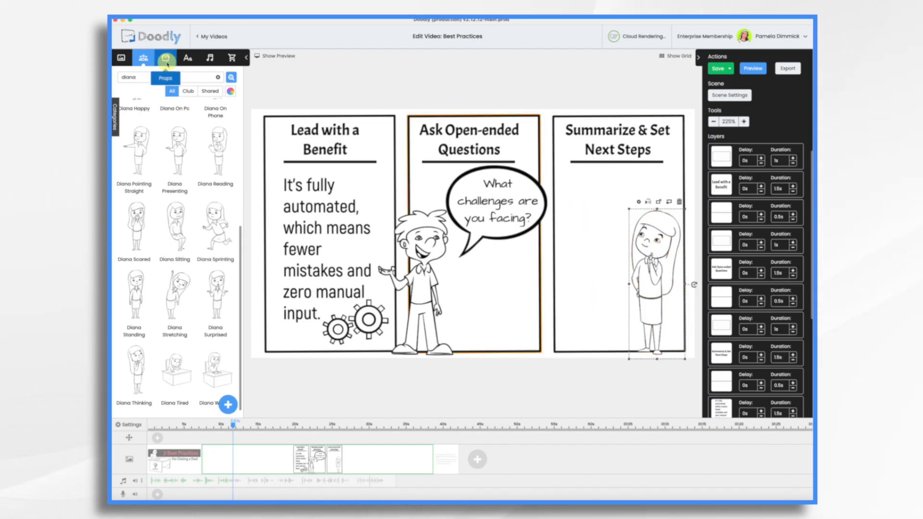
# Search the props for "checklist" and add the Checklist clipboard to the third panel as a new image
pyautogui.click(165, 58)
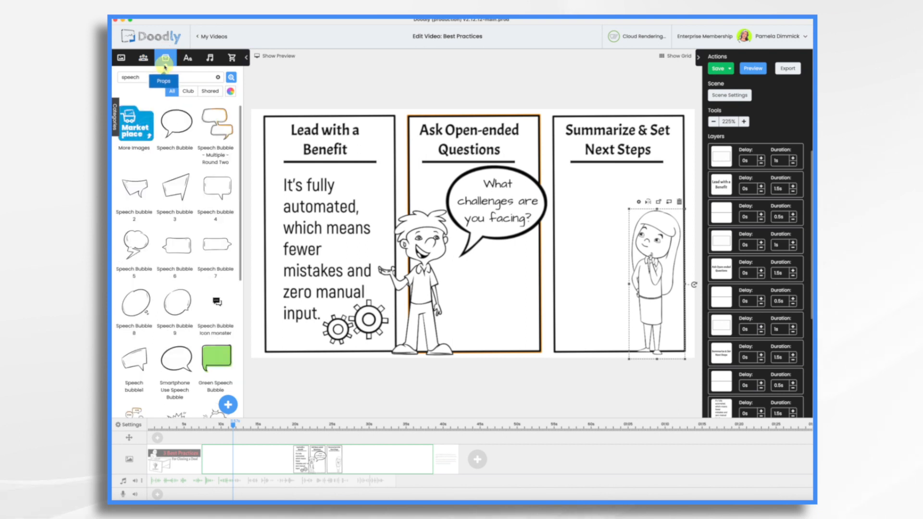
pyautogui.click(159, 80)
pyautogui.write('ch')
pyautogui.write('ecklist')
pyautogui.press('Return')
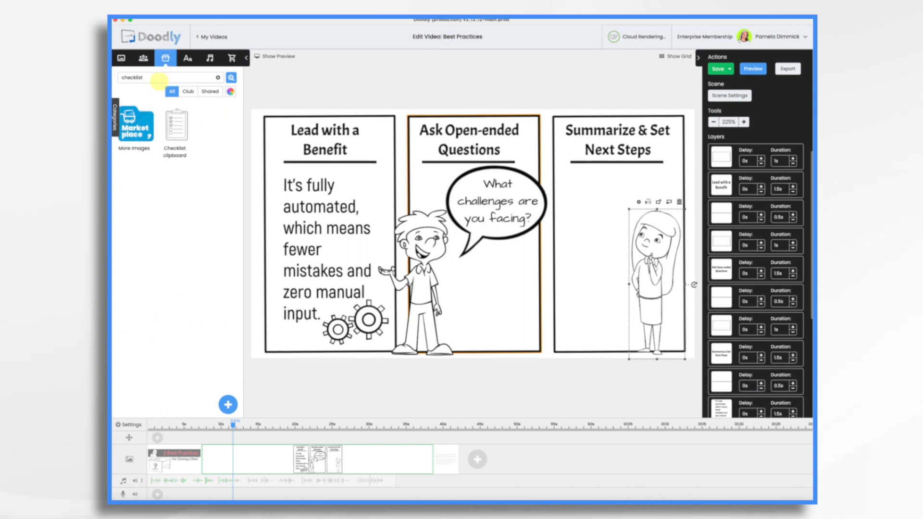
pyautogui.moveTo(175, 124); pyautogui.dragTo(637, 221)
pyautogui.click(440, 273)
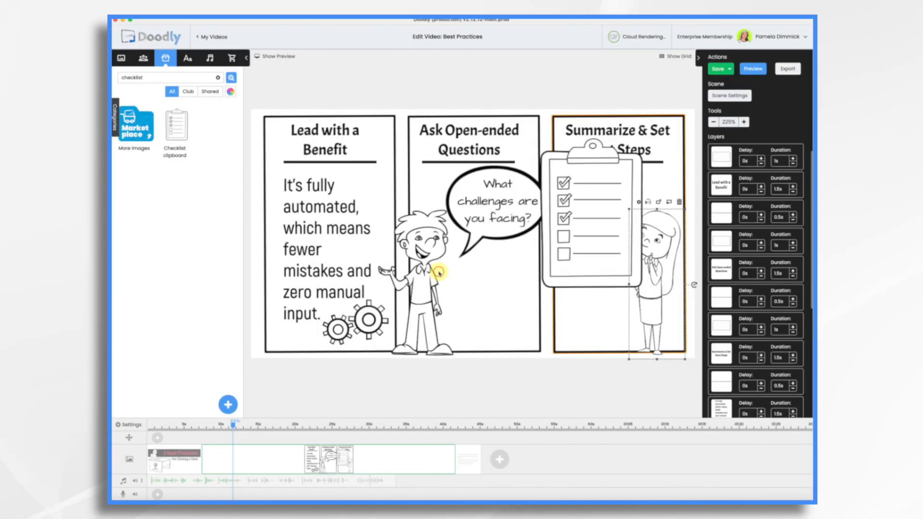
# Resize the clipboard to fit under the third heading and place it beside the thinking woman
pyautogui.click(577, 240)
pyautogui.moveTo(643, 289); pyautogui.dragTo(604, 231)
pyautogui.moveTo(572, 191); pyautogui.dragTo(597, 229)
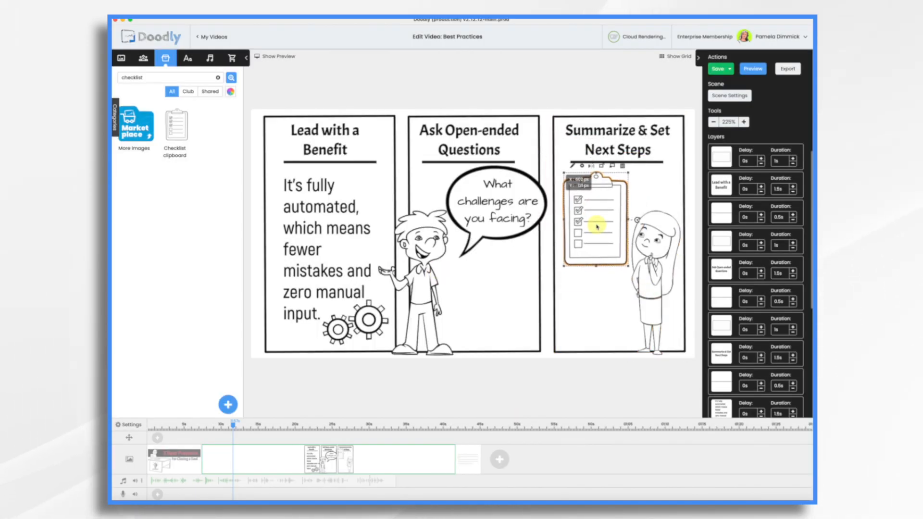
pyautogui.moveTo(627, 266); pyautogui.dragTo(680, 314)
# Reorder the layers so that the clipboard sits behind the thinking woman
pyautogui.scroll(-4, 745, 408)
pyautogui.moveTo(731, 404); pyautogui.dragTo(731, 374)
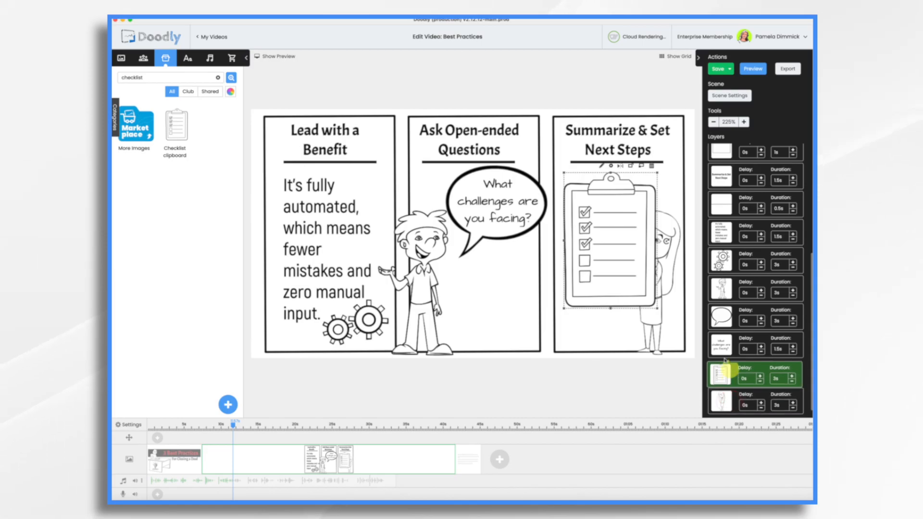
pyautogui.click(654, 320)
# Add an Acme-Regular text to the second panel below the speech bubble, reading "?"
pyautogui.click(188, 58)
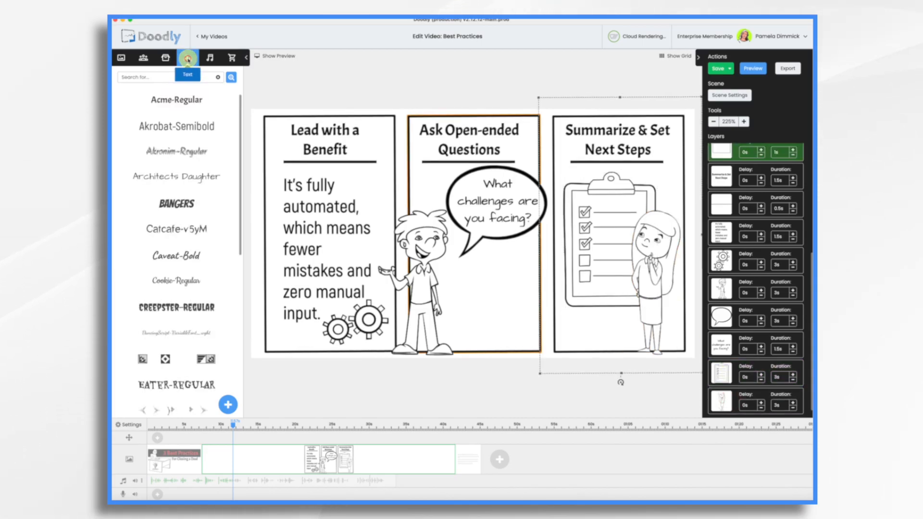
pyautogui.moveTo(170, 99); pyautogui.dragTo(487, 289)
pyautogui.doubleClick(486, 289)
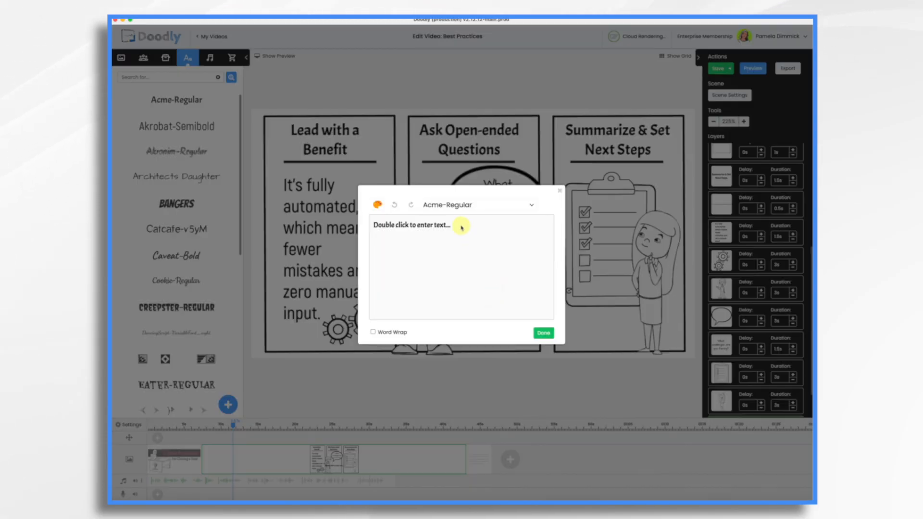
pyautogui.tripleClick(461, 227)
pyautogui.write('?')
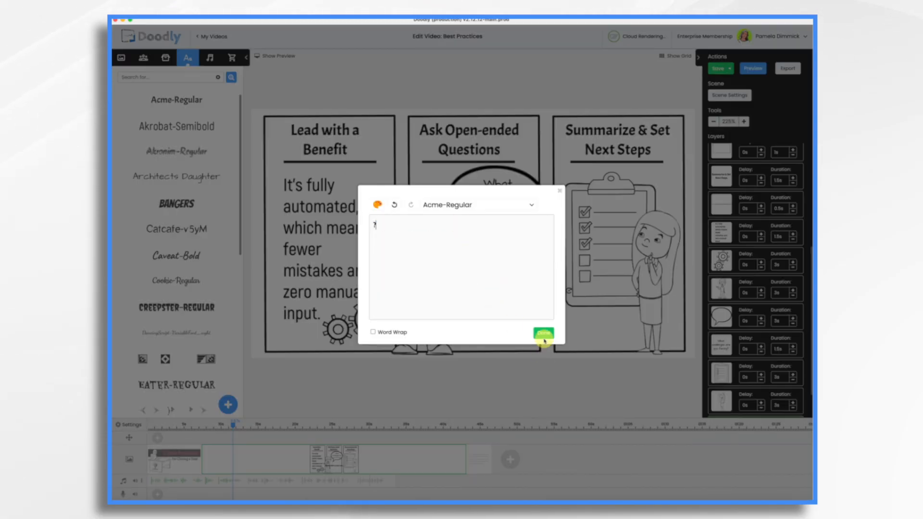
pyautogui.click(544, 335)
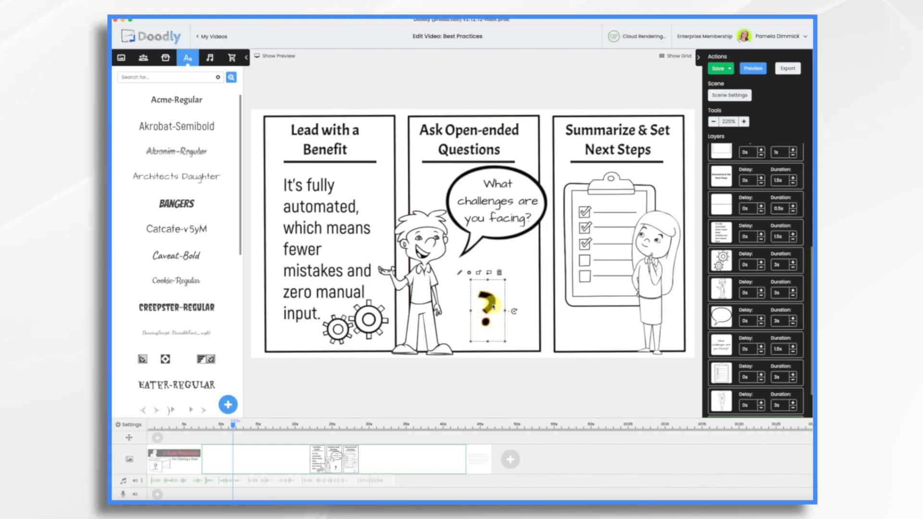
# Change the question mark's font to Akrobat-Semibold
pyautogui.doubleClick(482, 274)
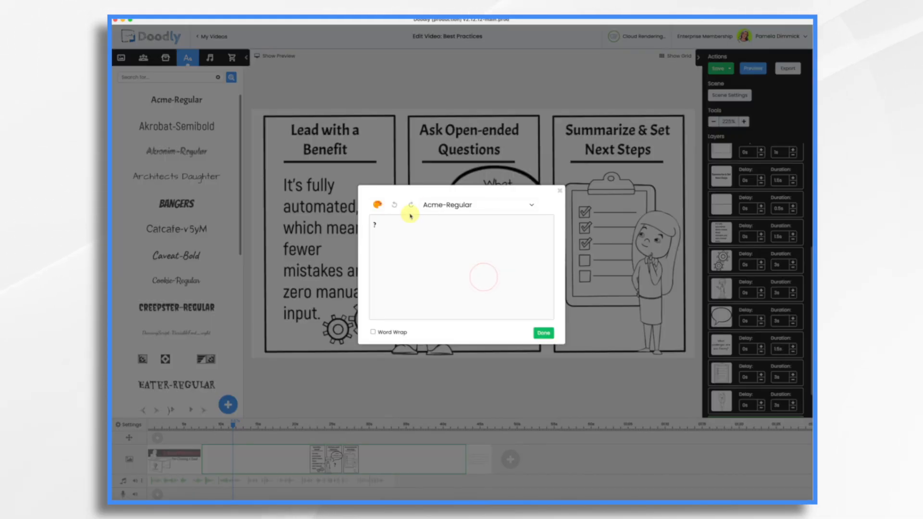
pyautogui.click(443, 206)
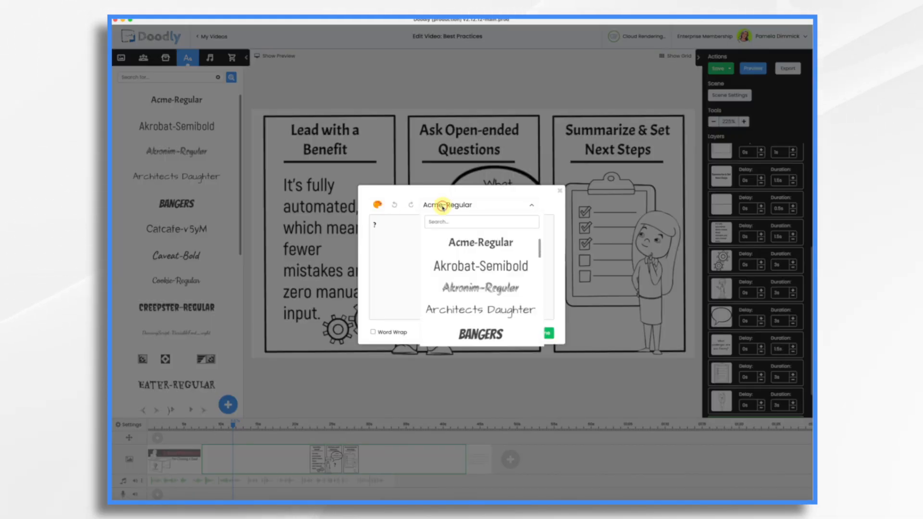
pyautogui.click(471, 268)
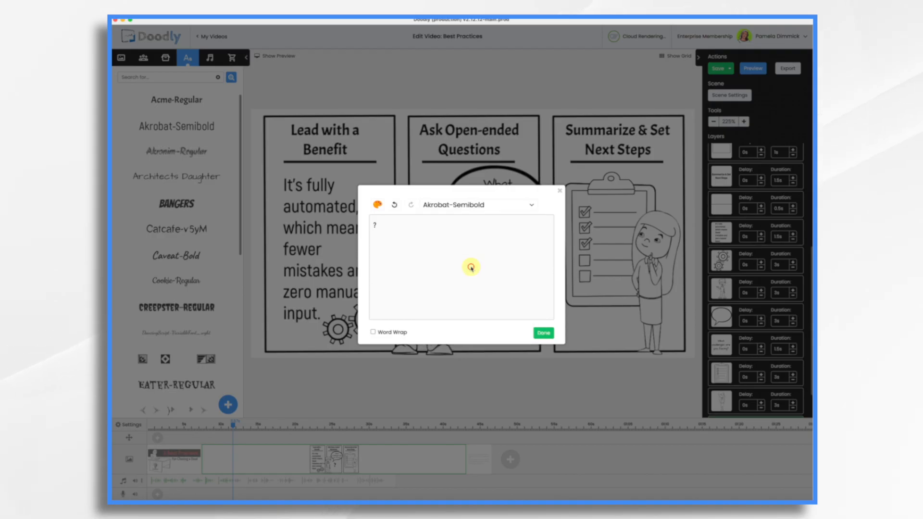
pyautogui.click(543, 332)
# Enlarge the question mark across the second panel and move its layer behind the boy and the speech bubble
pyautogui.moveTo(522, 309); pyautogui.dragTo(578, 367)
pyautogui.moveTo(510, 288); pyautogui.dragTo(485, 251)
pyautogui.moveTo(722, 403); pyautogui.dragTo(755, 262)
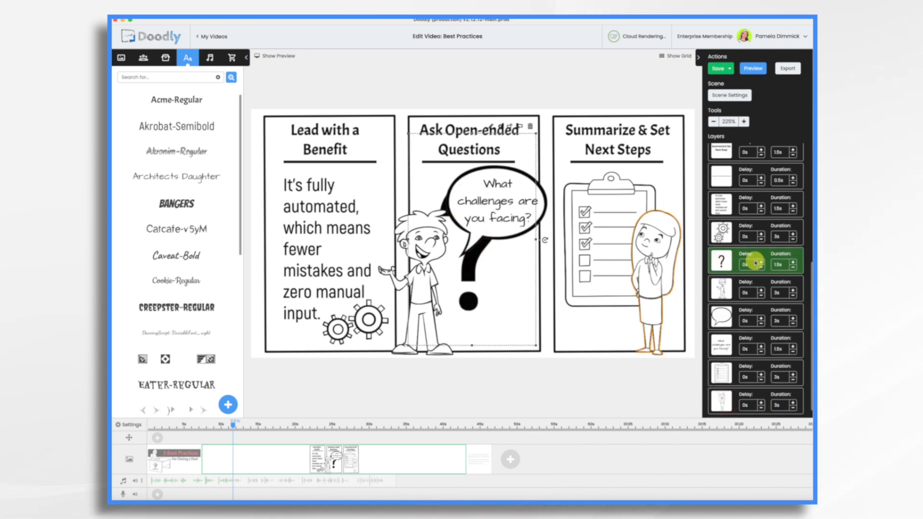
# Set the question mark's color to gray #9B9B9B in its asset settings
pyautogui.doubleClick(472, 136)
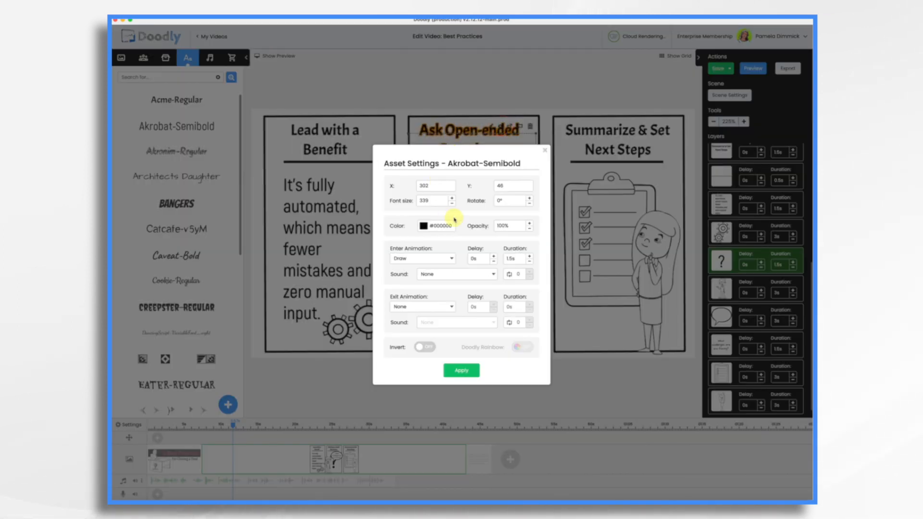
pyautogui.click(423, 226)
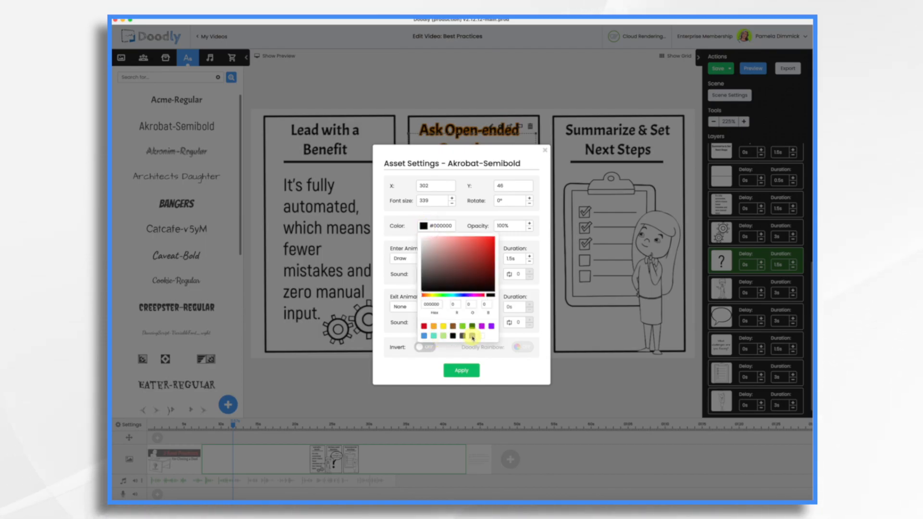
pyautogui.click(472, 337)
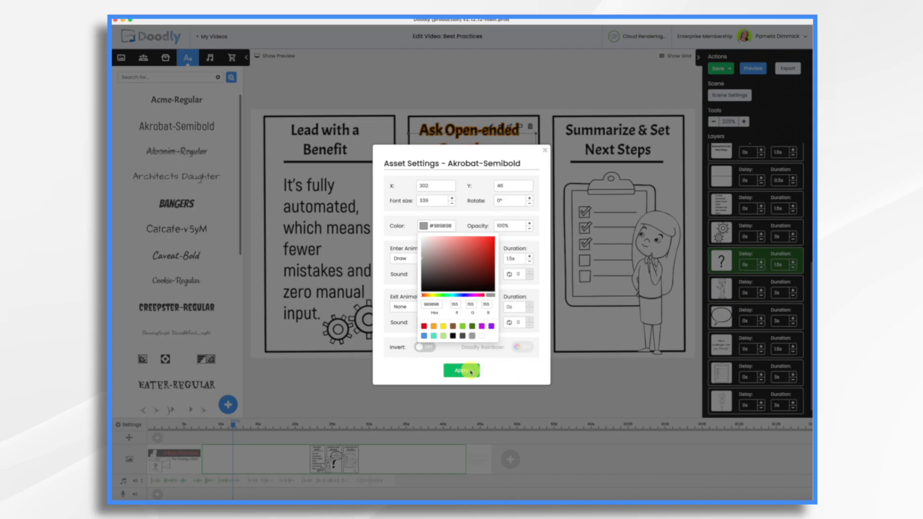
pyautogui.click(470, 370)
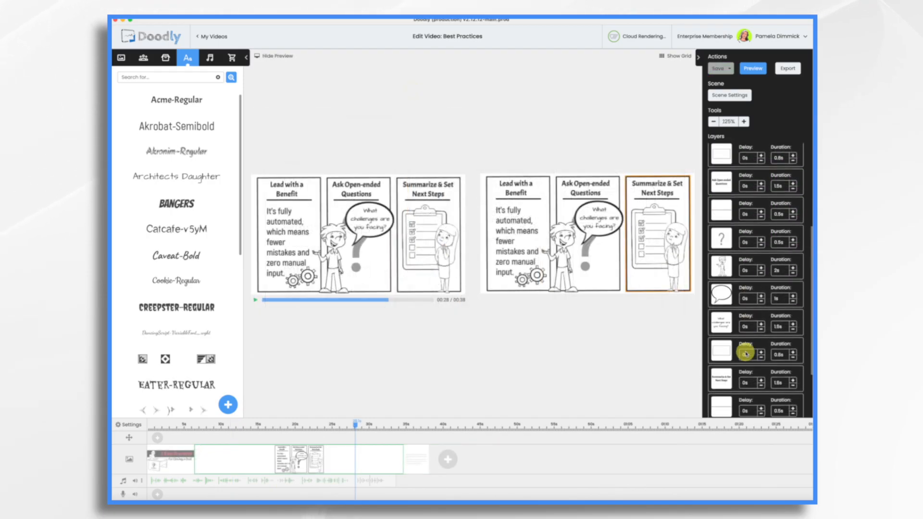
# Open the last scene, which holds the voiceover script text
pyautogui.scroll(-3, 745, 354)
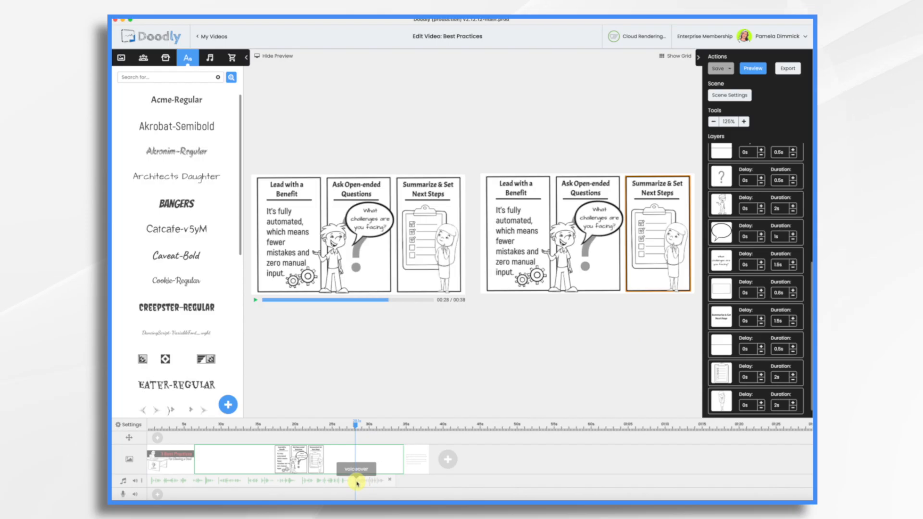
pyautogui.click(417, 462)
pyautogui.click(541, 277)
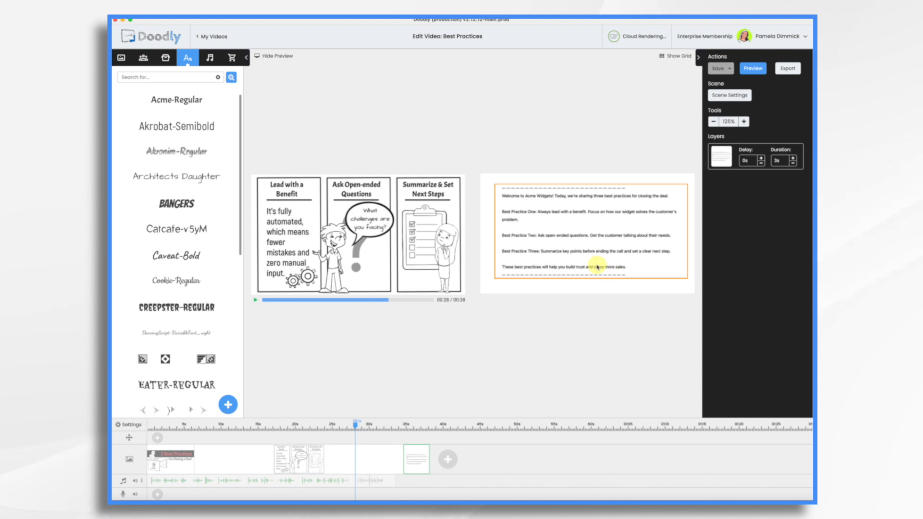
# Copy the black bar from the title scene into the three-panel scene and place it across the lower part of the panels
pyautogui.click(192, 465)
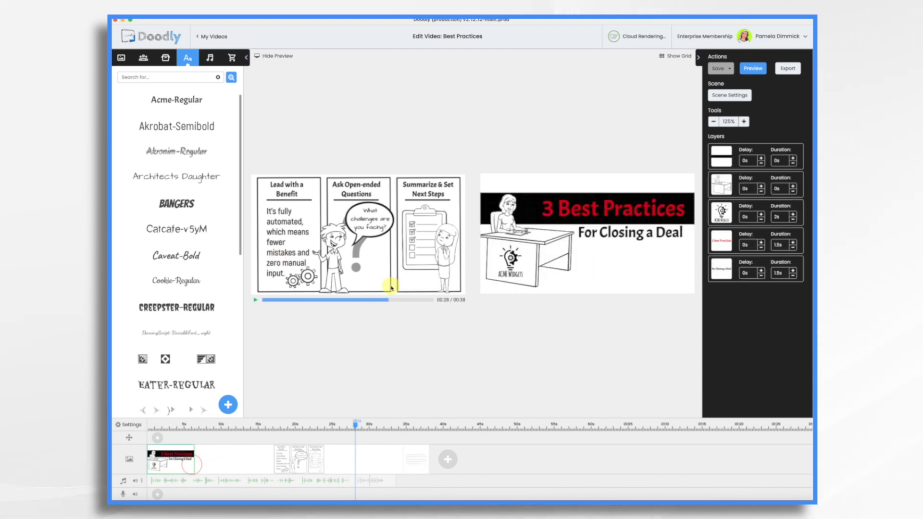
pyautogui.click(532, 203)
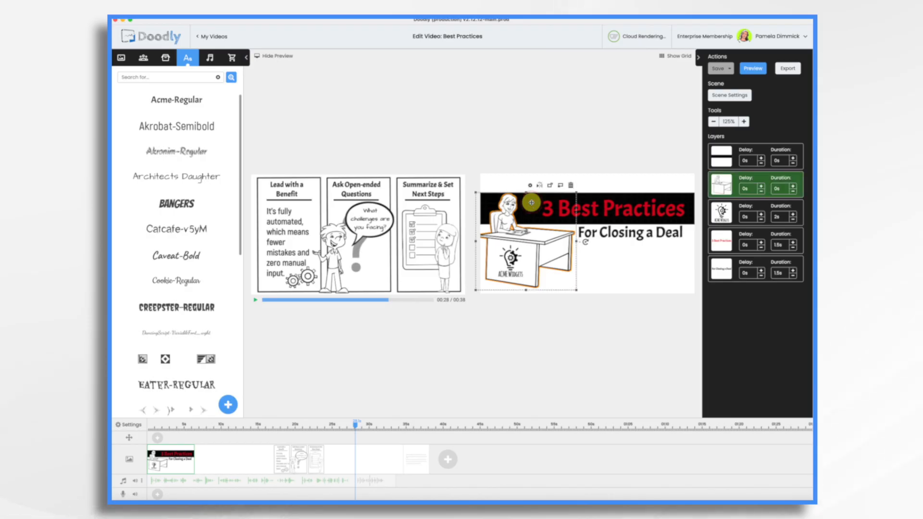
pyautogui.click(593, 198)
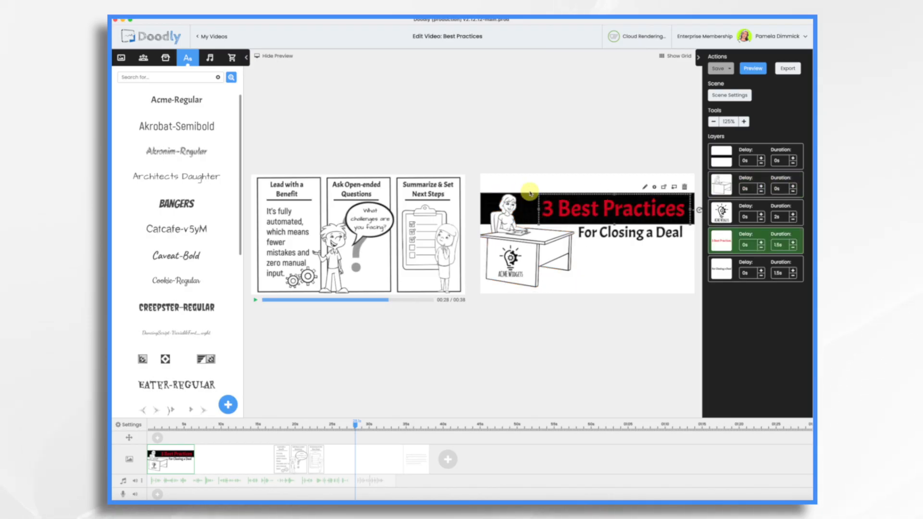
pyautogui.click(722, 155)
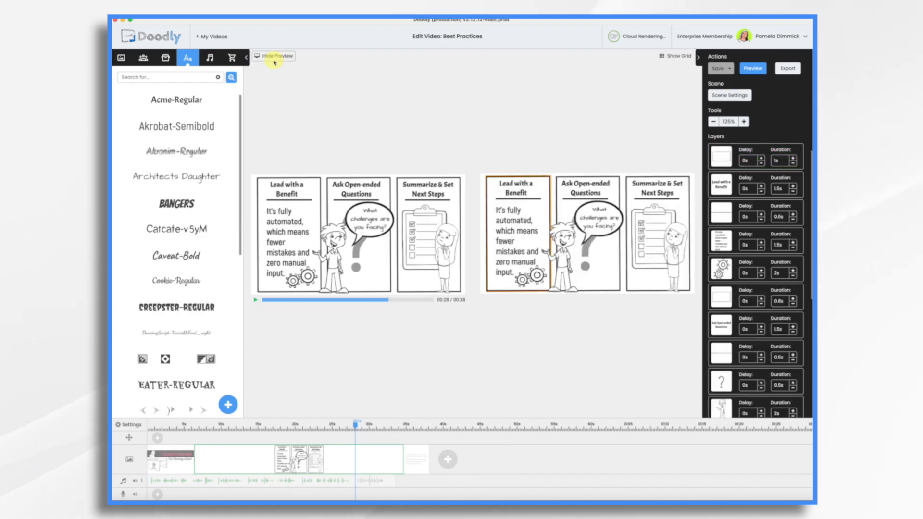
pyautogui.click(275, 57)
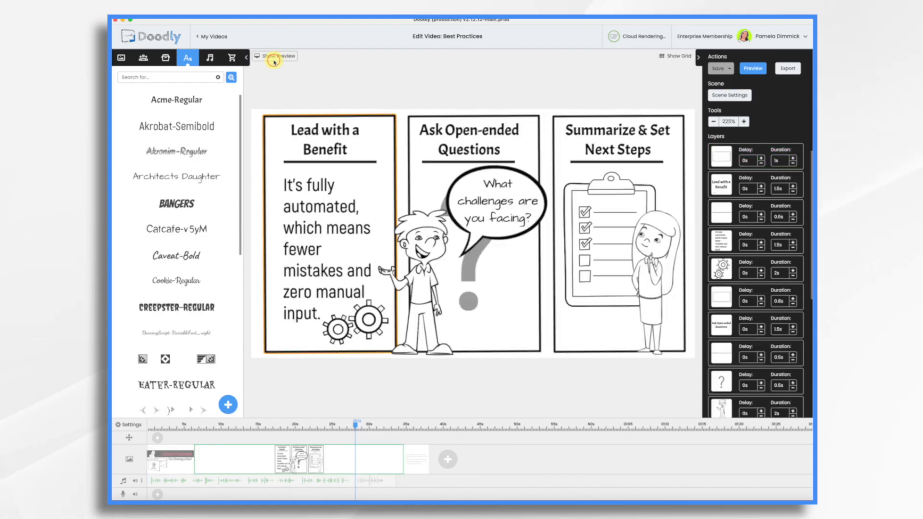
pyautogui.hotkey('ctrl', 'v')
pyautogui.moveTo(434, 173); pyautogui.dragTo(500, 298)
# Add the Acme-Regular text "Build trust and close more sales" in white #FFFFFF, spanning the black bar
pyautogui.click(187, 57)
pyautogui.moveTo(179, 98); pyautogui.dragTo(437, 307)
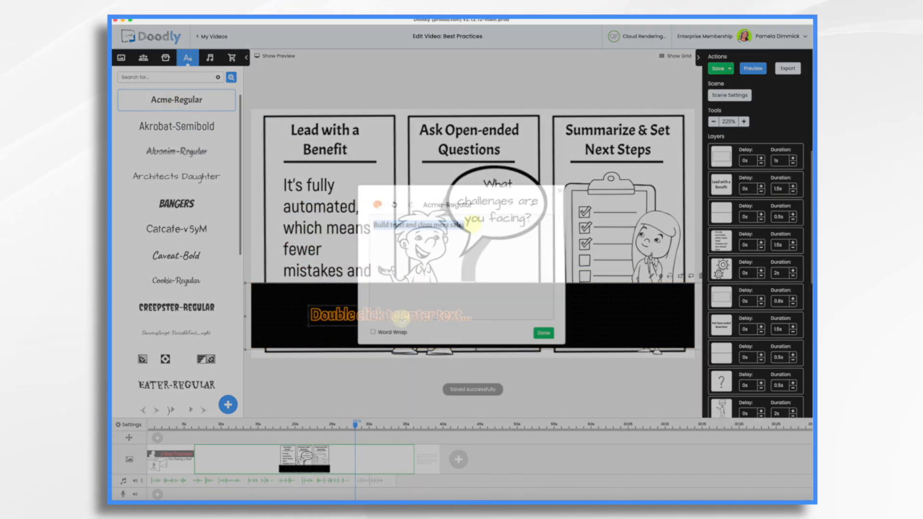
pyautogui.click(377, 205)
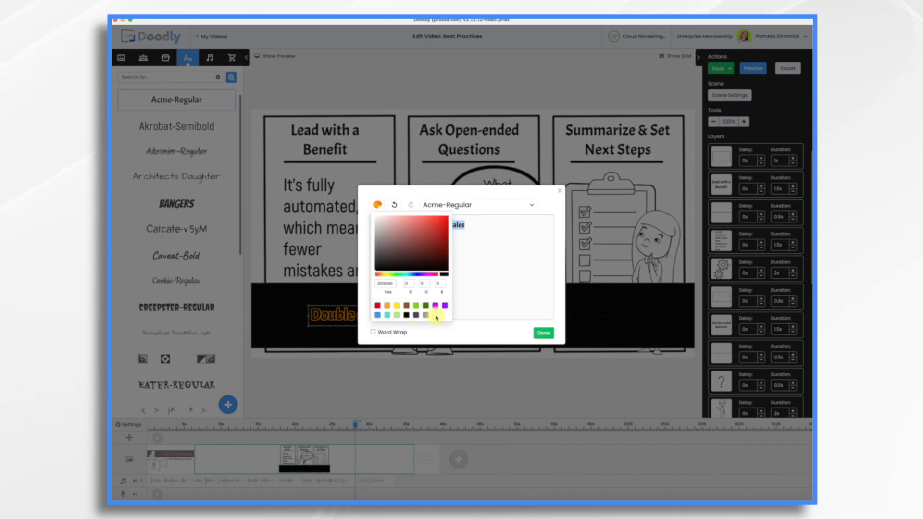
pyautogui.click(544, 335)
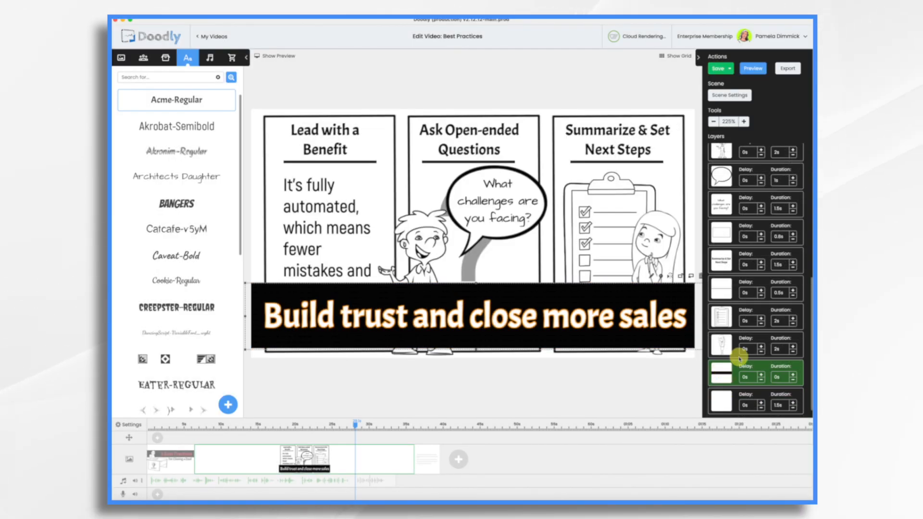
# Open the black bar for asset editing and set its reveal mode to Fade
pyautogui.click(652, 278)
pyautogui.click(652, 277)
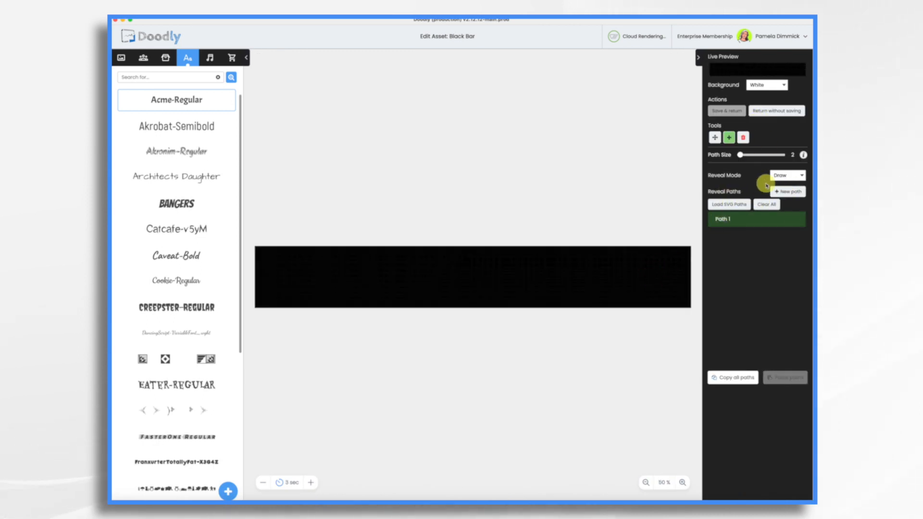
pyautogui.click(789, 177)
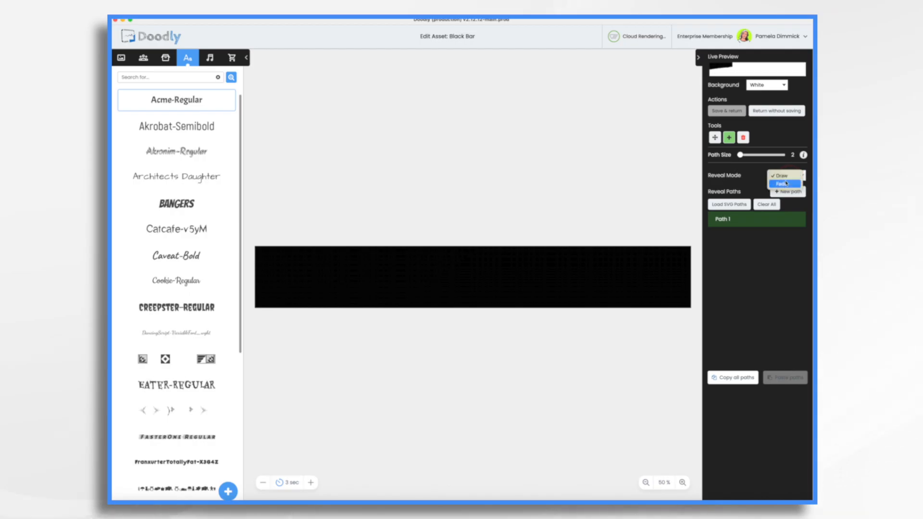